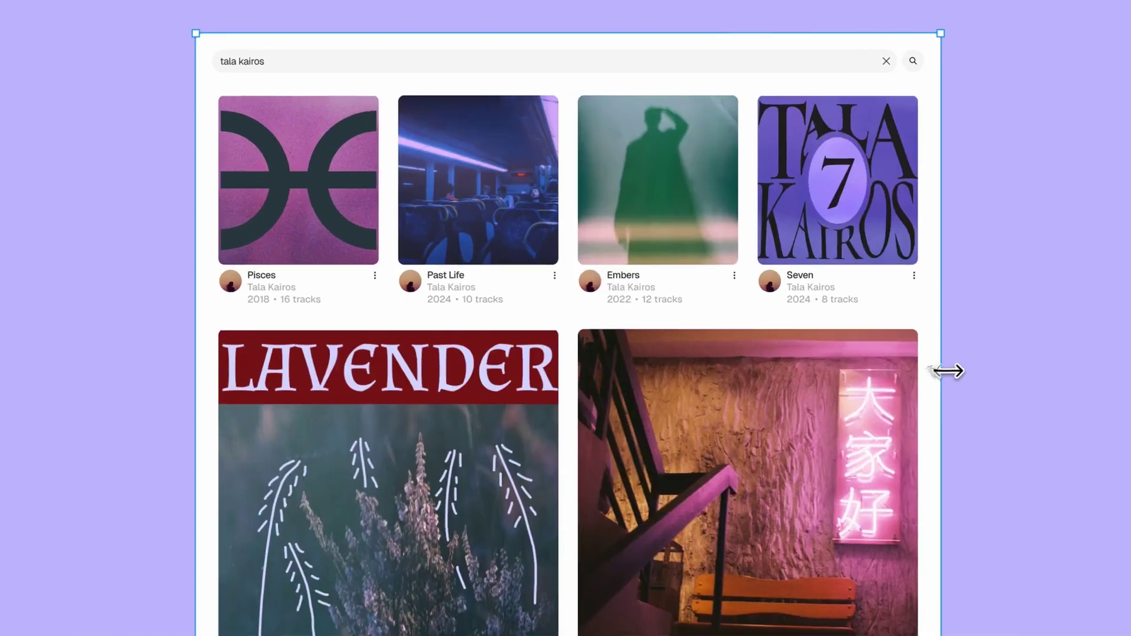
- Widen and then narrow the Past Life card to demo how its image resizes
drag(939, 371, 818, 366)
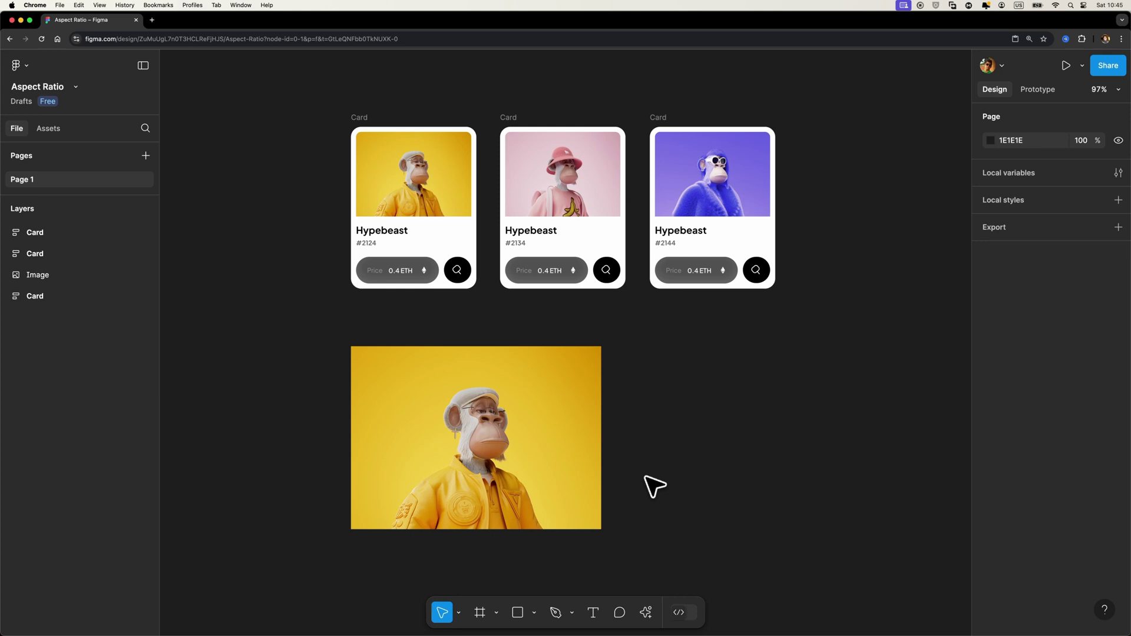
- Scale the standalone yellow image proportionally from 391×286 down to 338×247
click(596, 484)
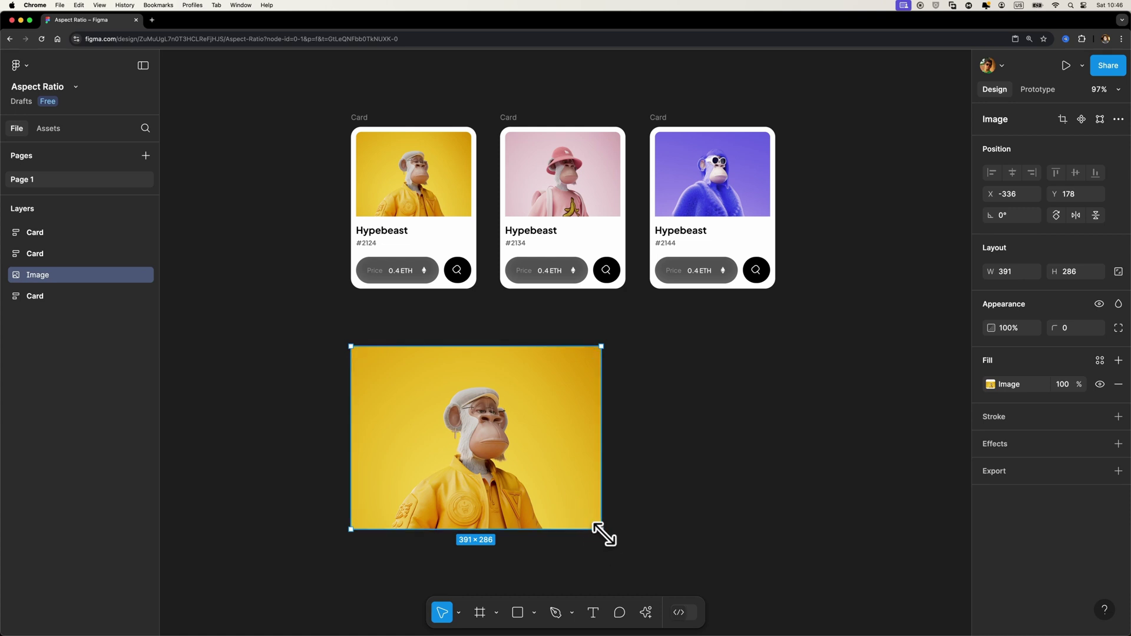
drag(602, 532, 567, 505)
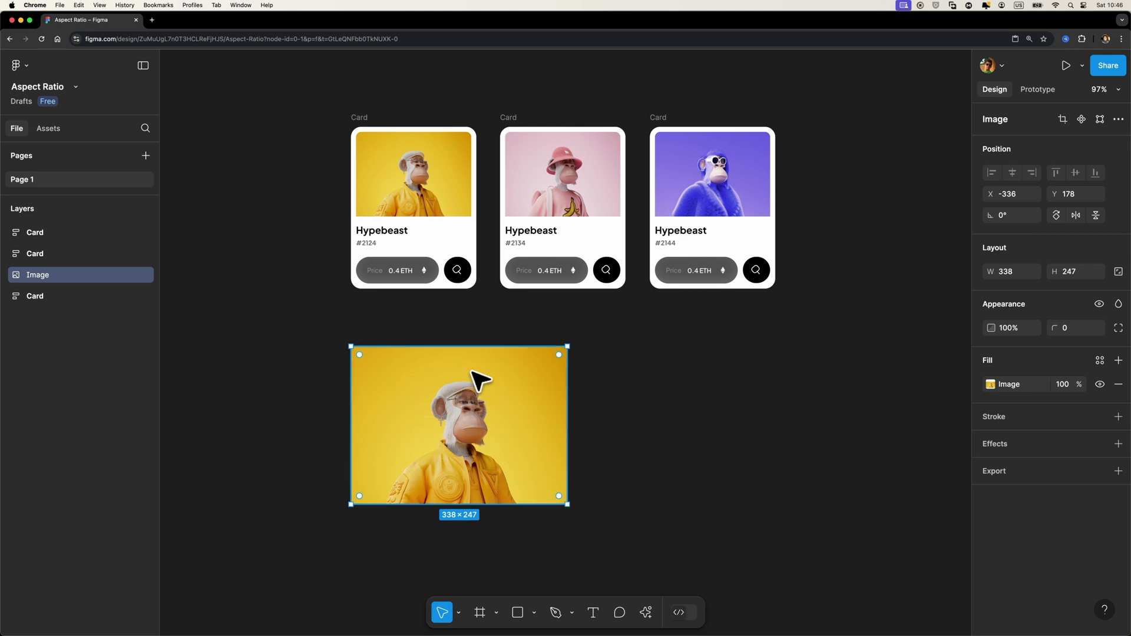
- Inspect the first Hypebeast card, its image layer and the yellow image
click(369, 132)
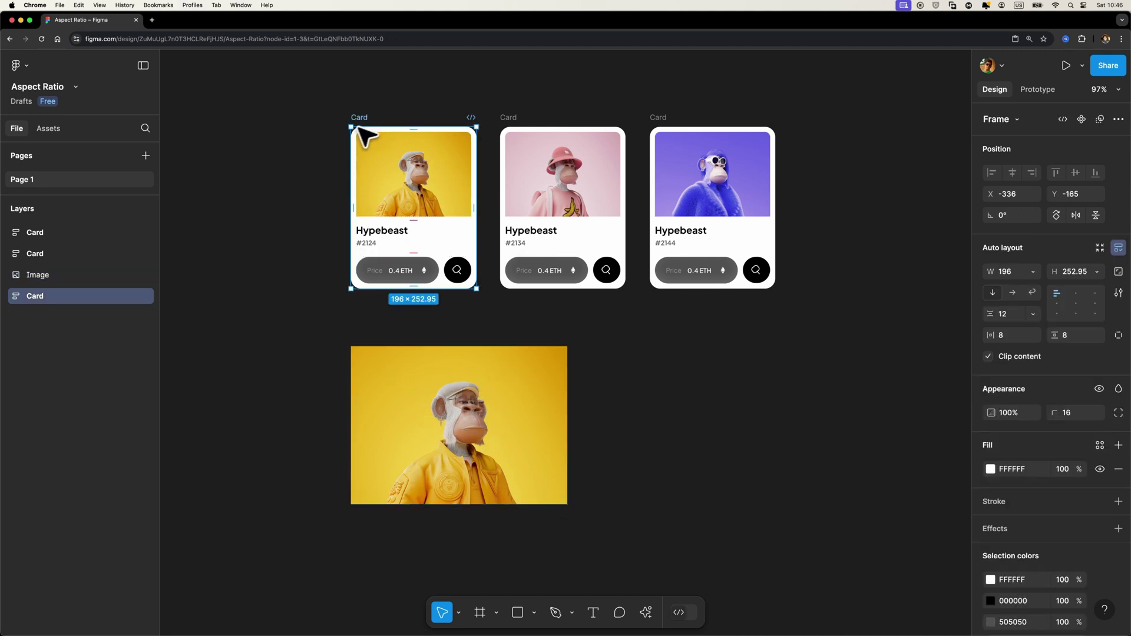
scroll(362, 124, up, 5)
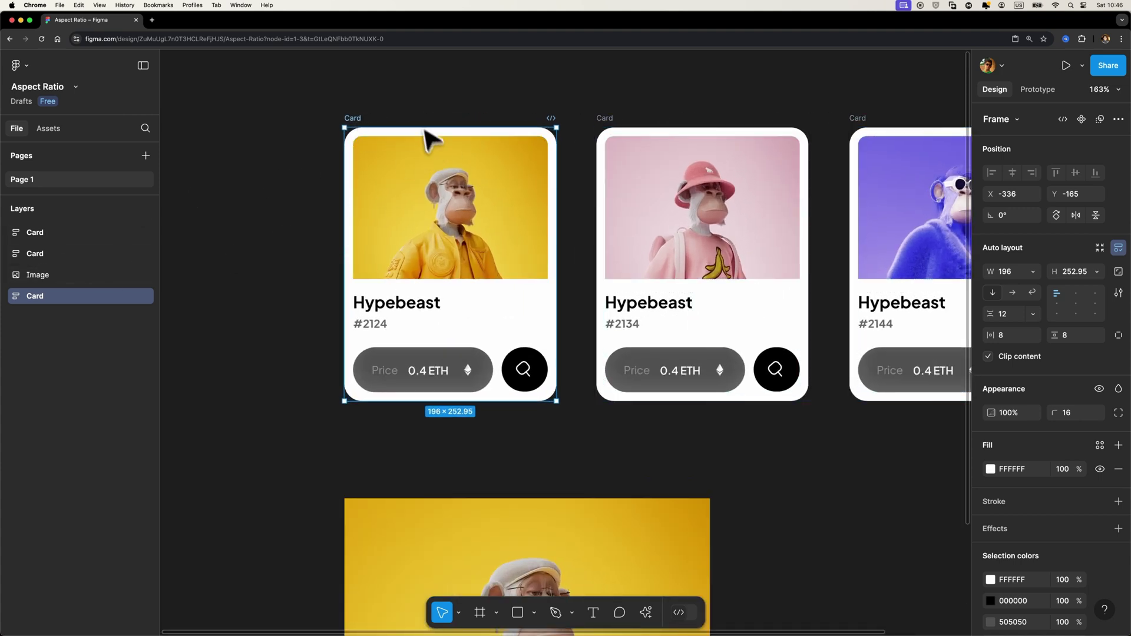
click(11, 294)
click(446, 236)
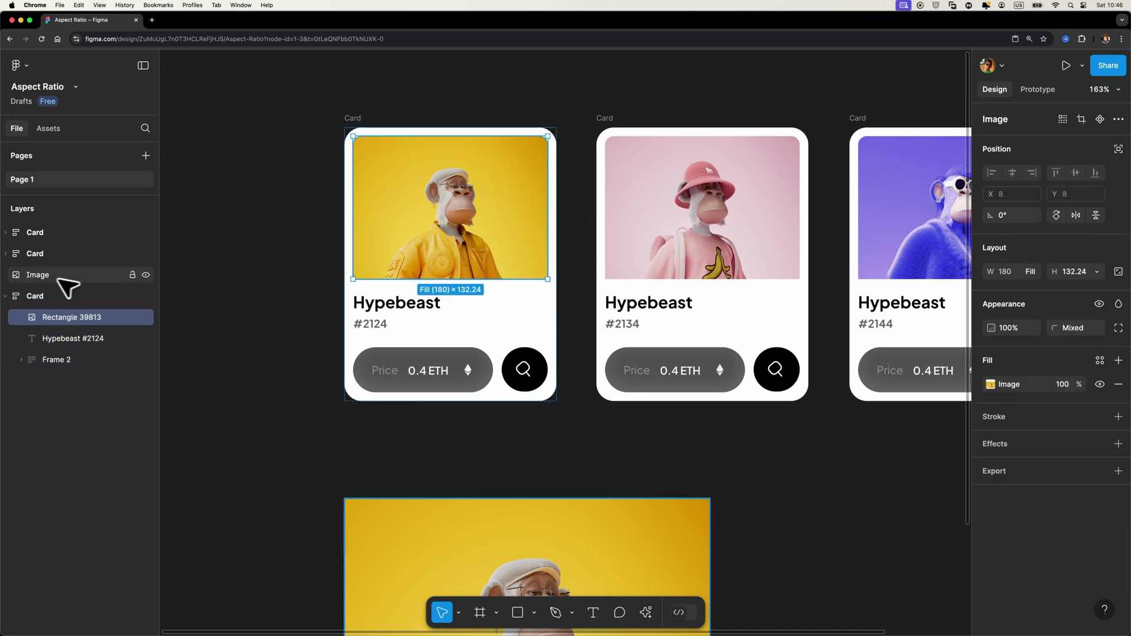
click(386, 518)
click(361, 122)
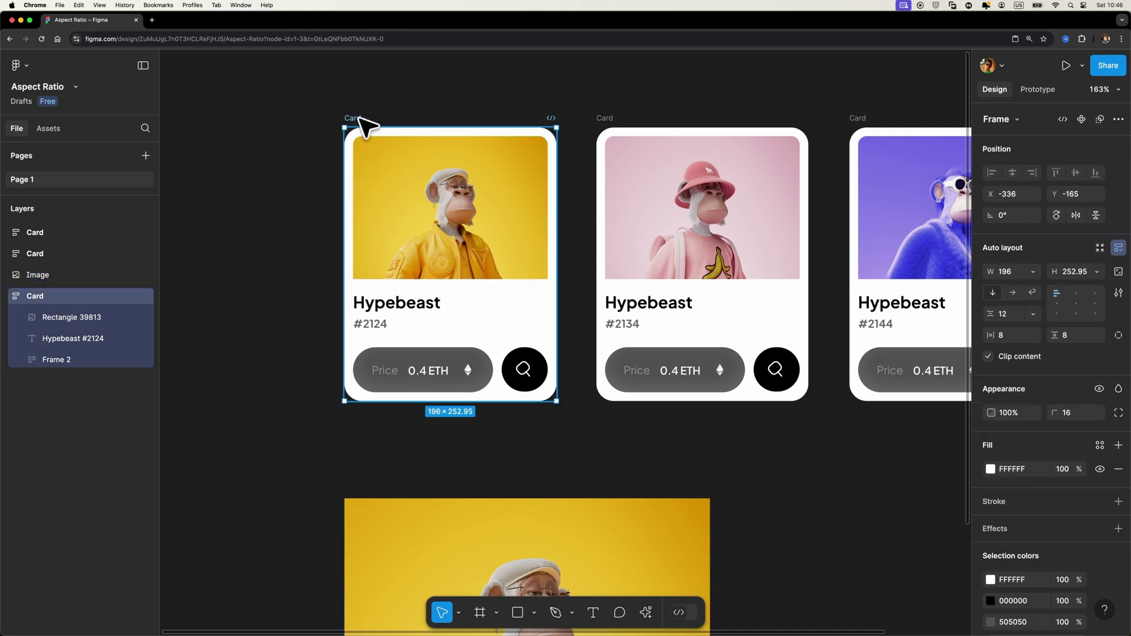
scroll(412, 152, down, 2)
- Move the first card left to X -434, then undo a test resize back to 196 × 252.95
drag(374, 127, 284, 127)
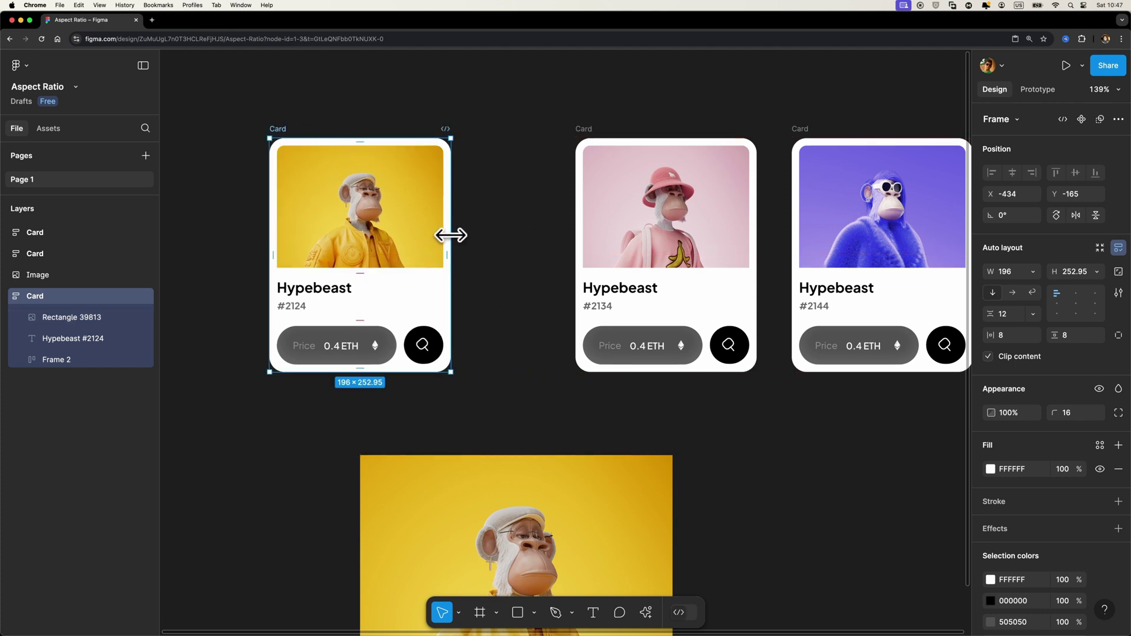
mouse_move(451, 235)
mouse_down()
mouse_move(504, 232)
mouse_move(446, 229)
mouse_move(475, 229)
mouse_move(457, 230)
mouse_up()
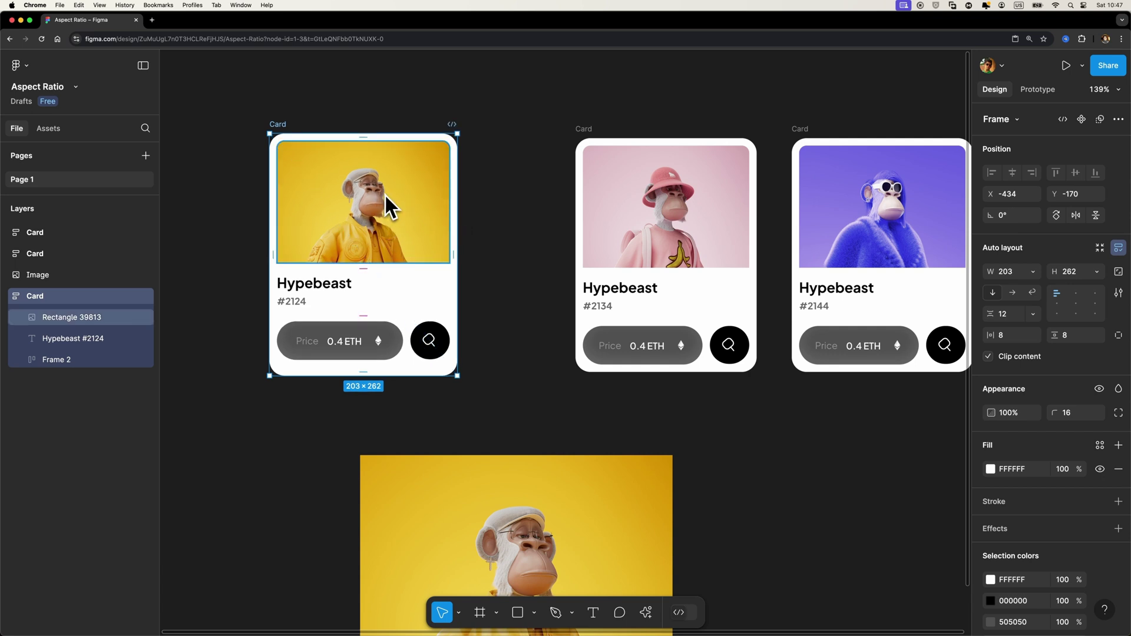
key(ctrl+z)
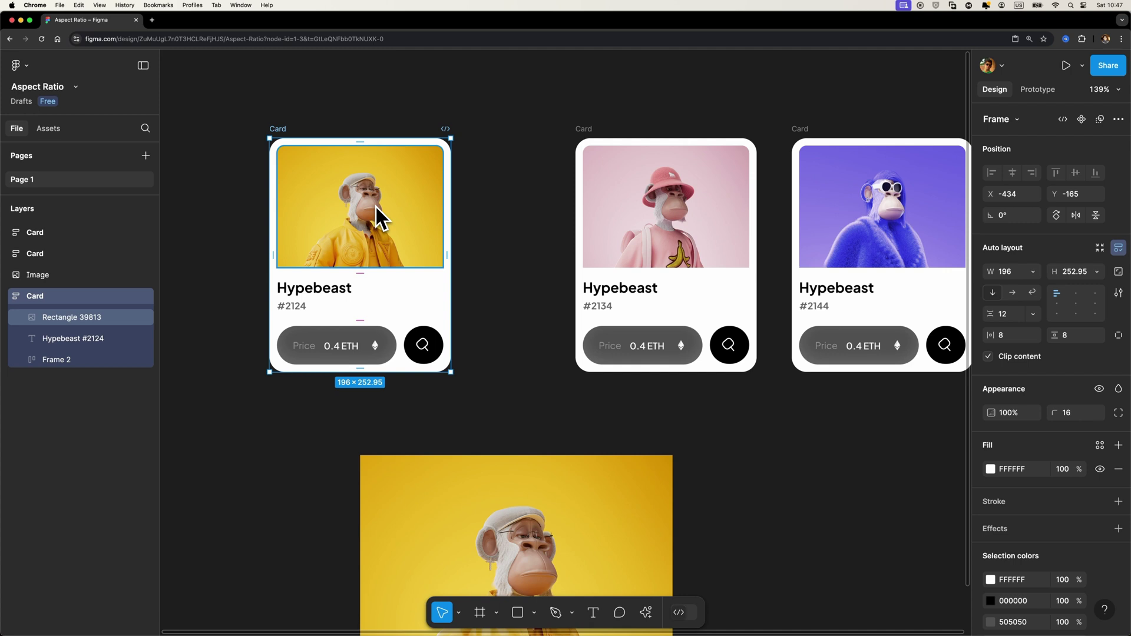
- Lock the aspect ratio of the first card's 180 × 132.24 image, Rectangle 39813
click(358, 184)
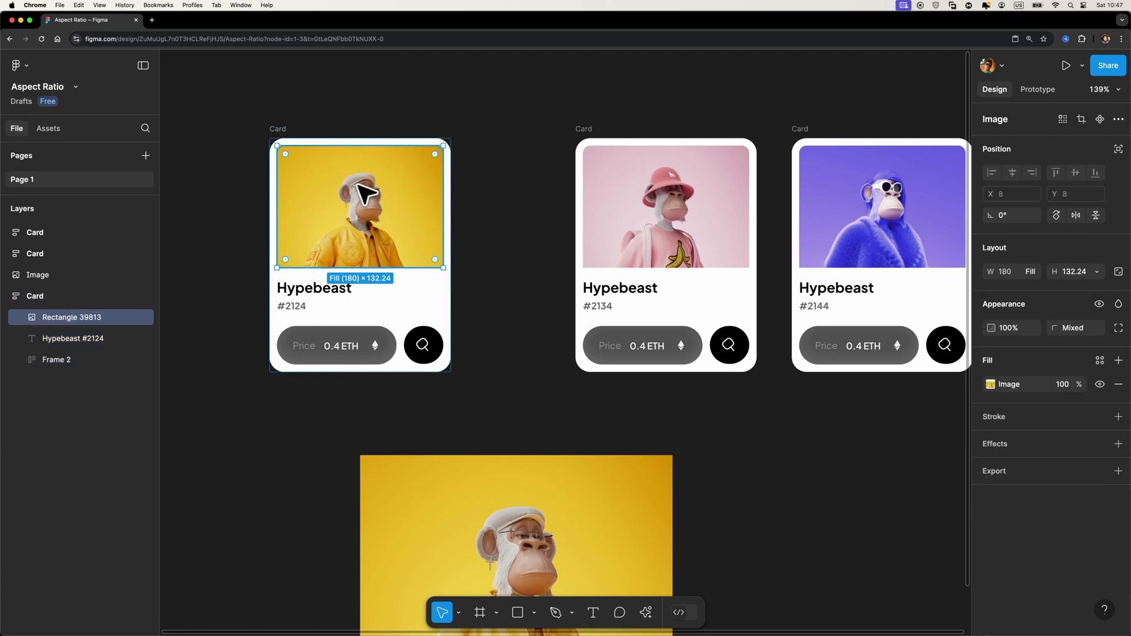
scroll(342, 192, right, 2)
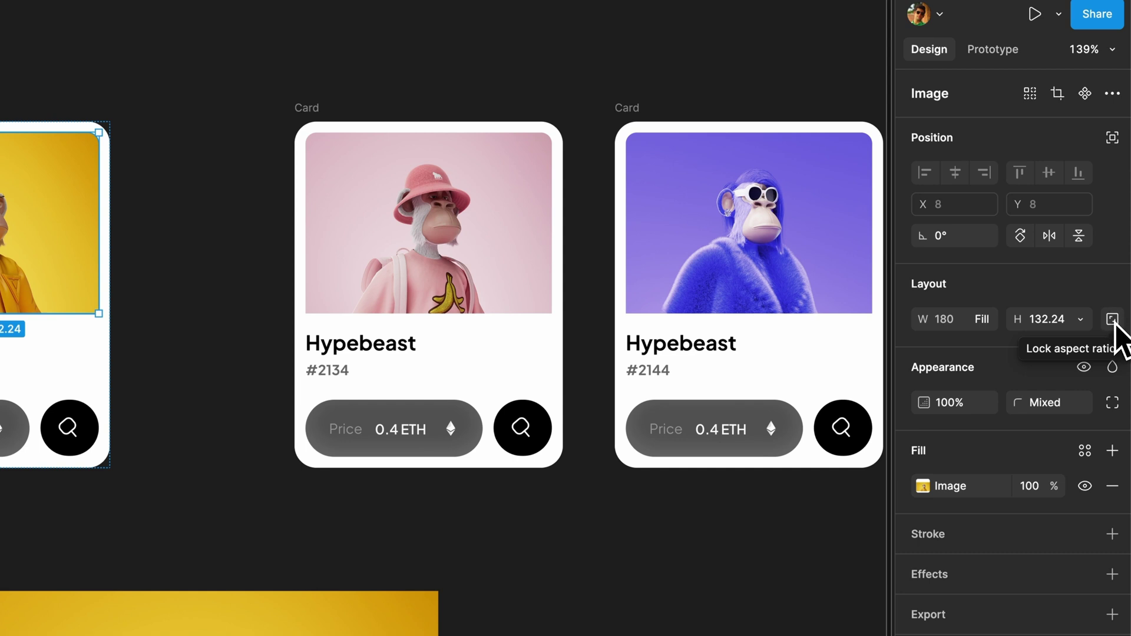
click(1113, 320)
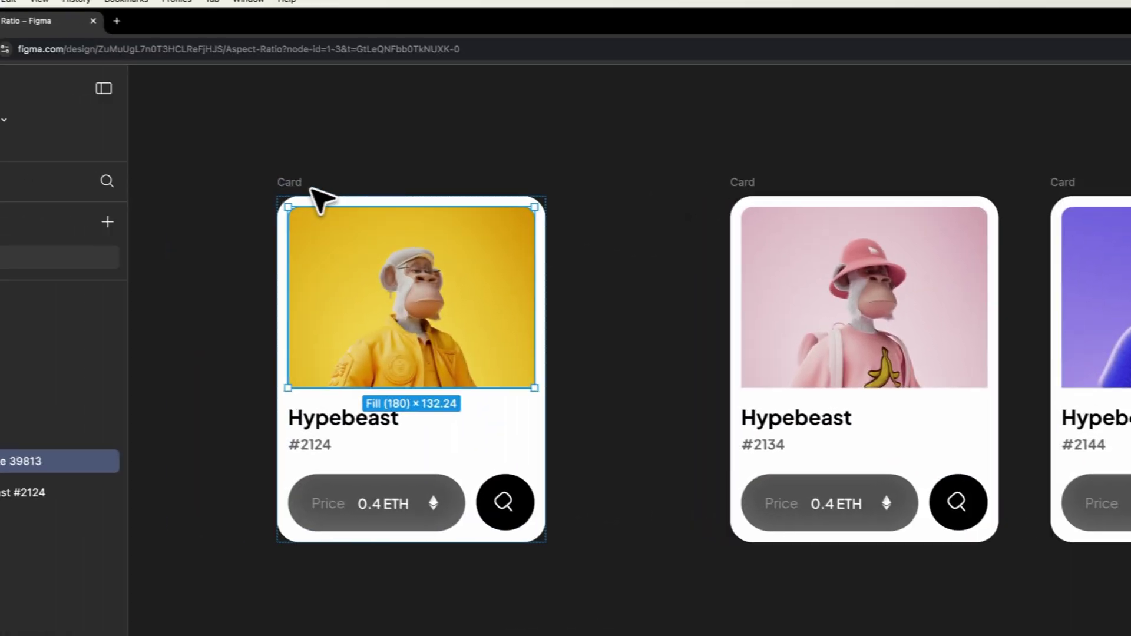
- Test-resize the first card to check its locked image, then undo back to 196 × 252.95
click(318, 192)
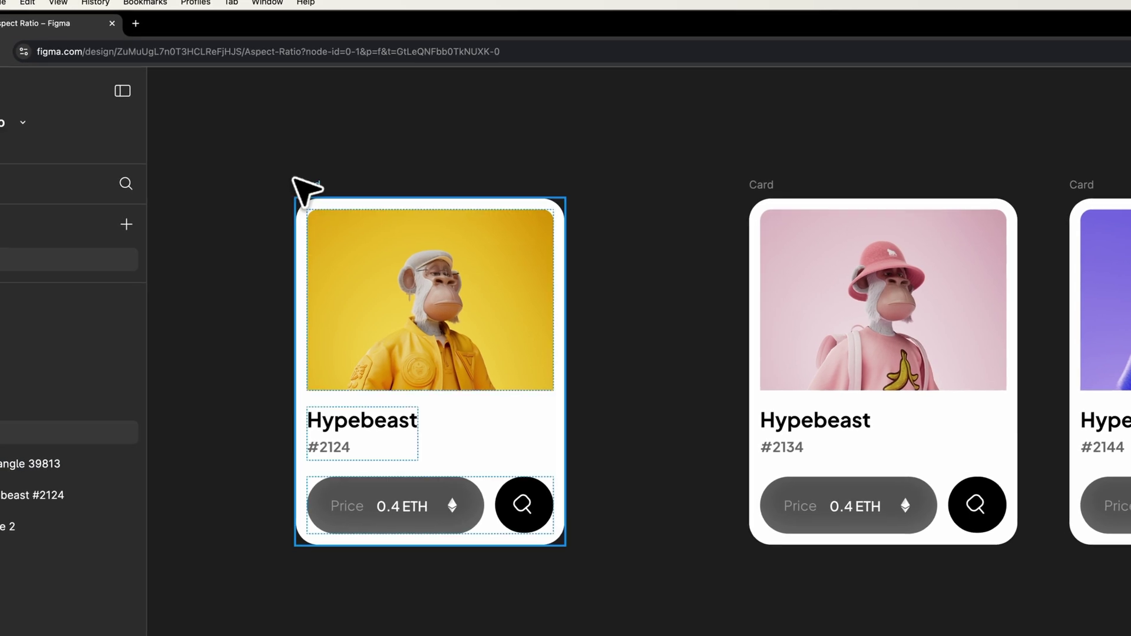
drag(566, 298, 607, 298)
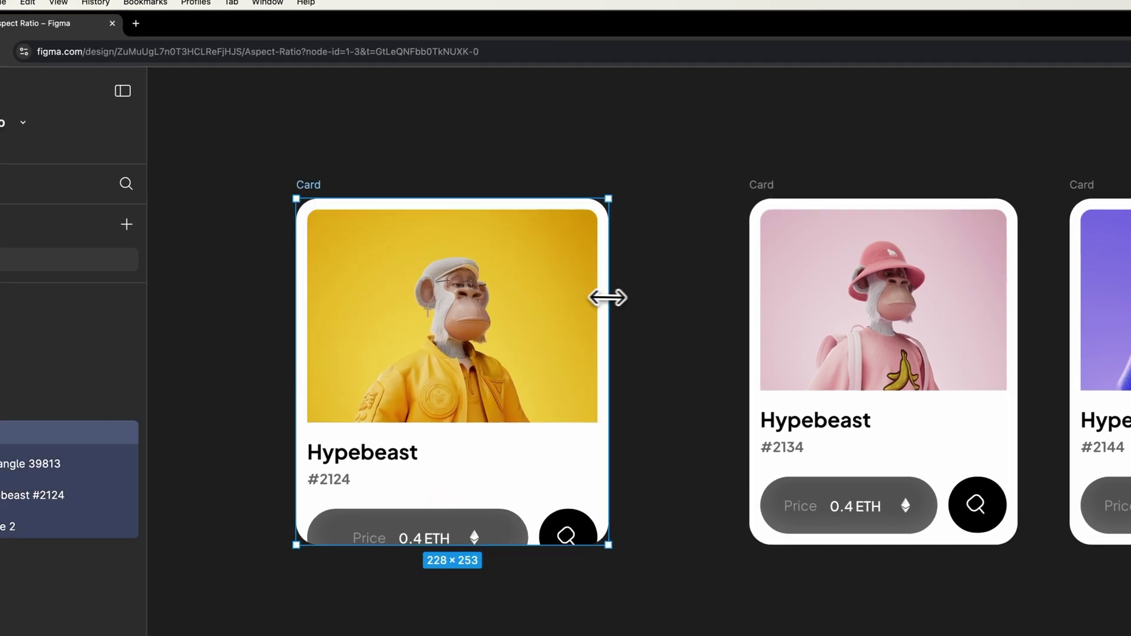
drag(609, 545, 609, 584)
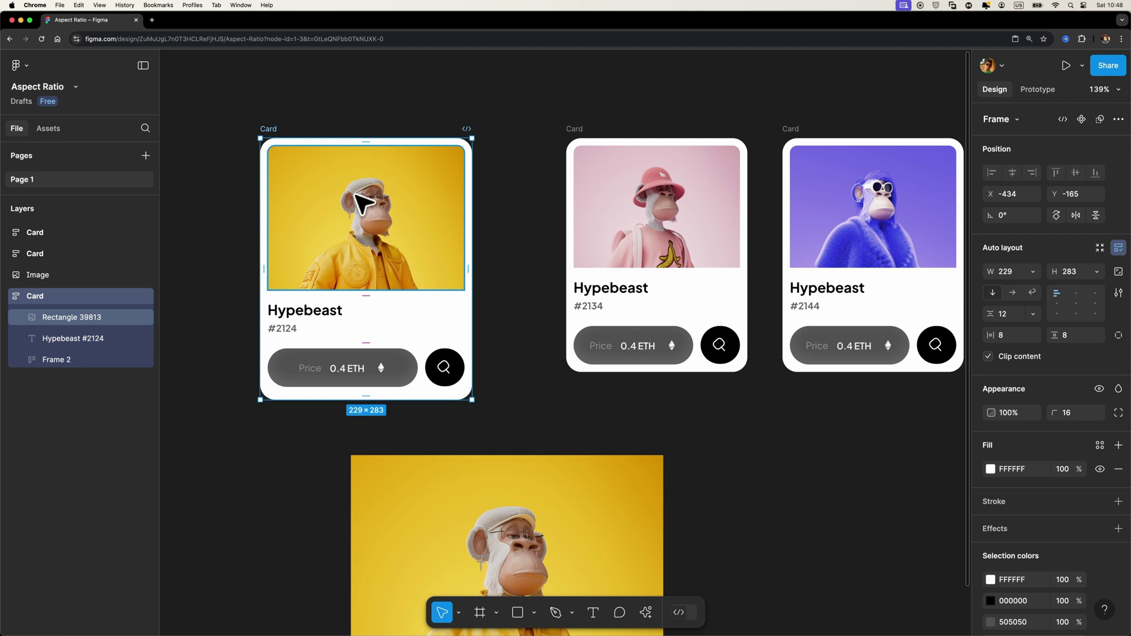
key(super+z)
key(super+z)
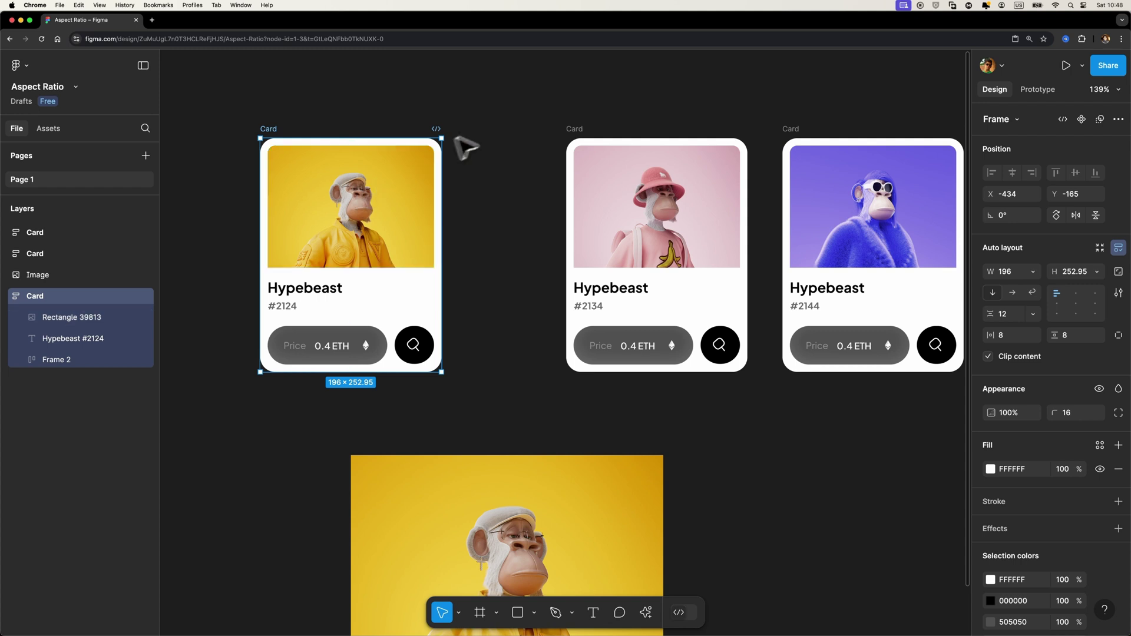
- Lock the aspect ratio on the #2134 and #2144 card images
scroll(489, 141, down, 5)
click(600, 193)
shift+click(719, 188)
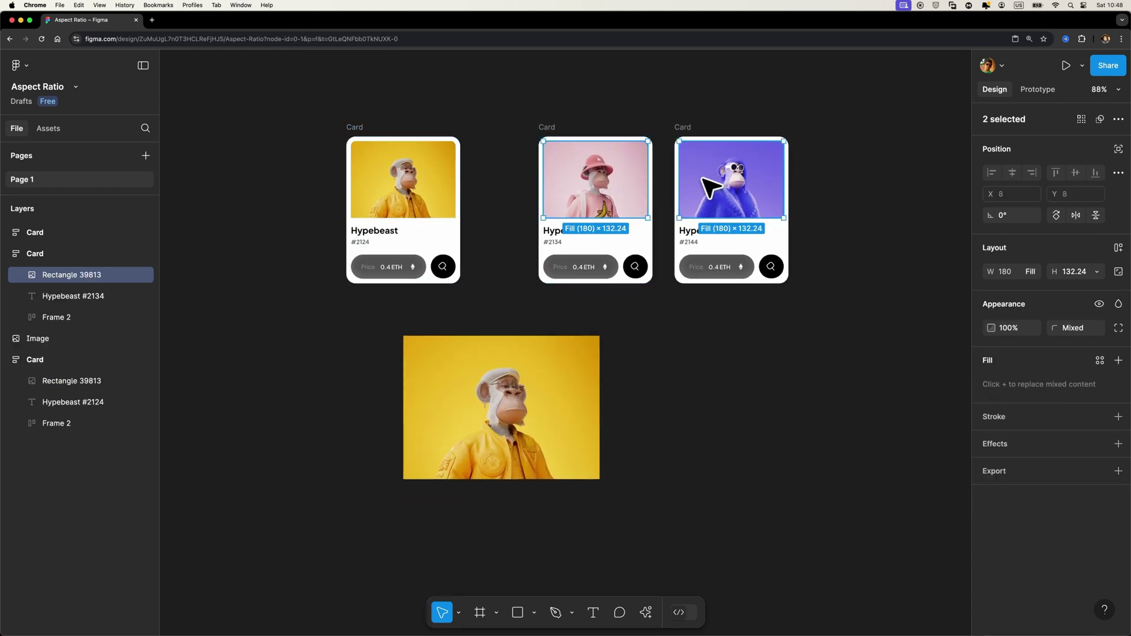
click(1118, 271)
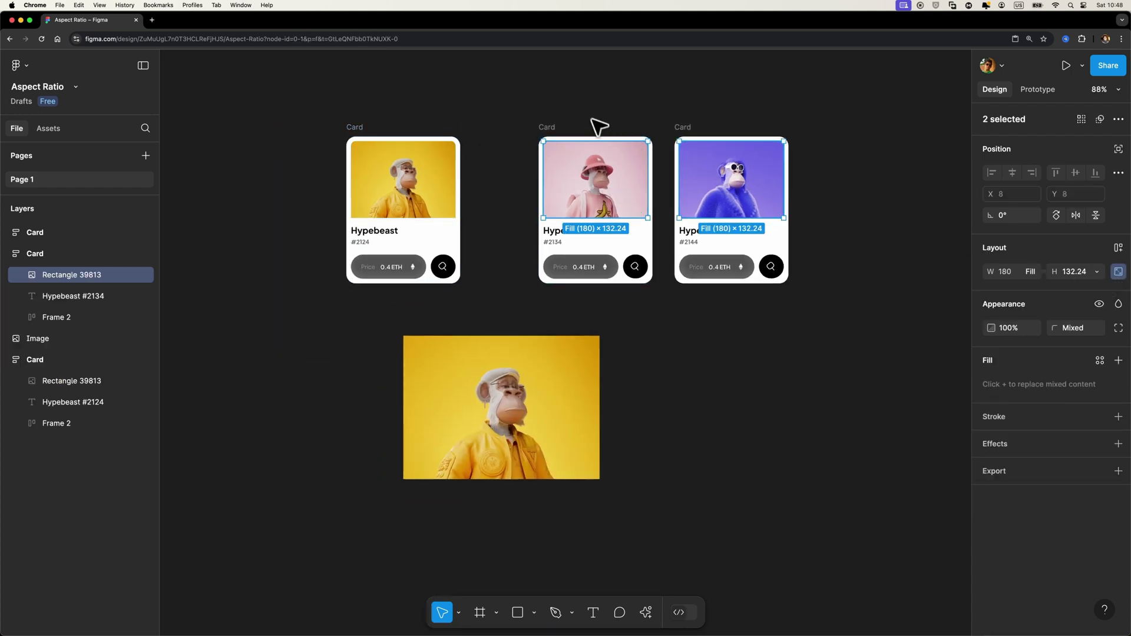
click(606, 122)
scroll(613, 120, right, 5)
- Draw a new white frame and move all three Hypebeast cards into it
key(f)
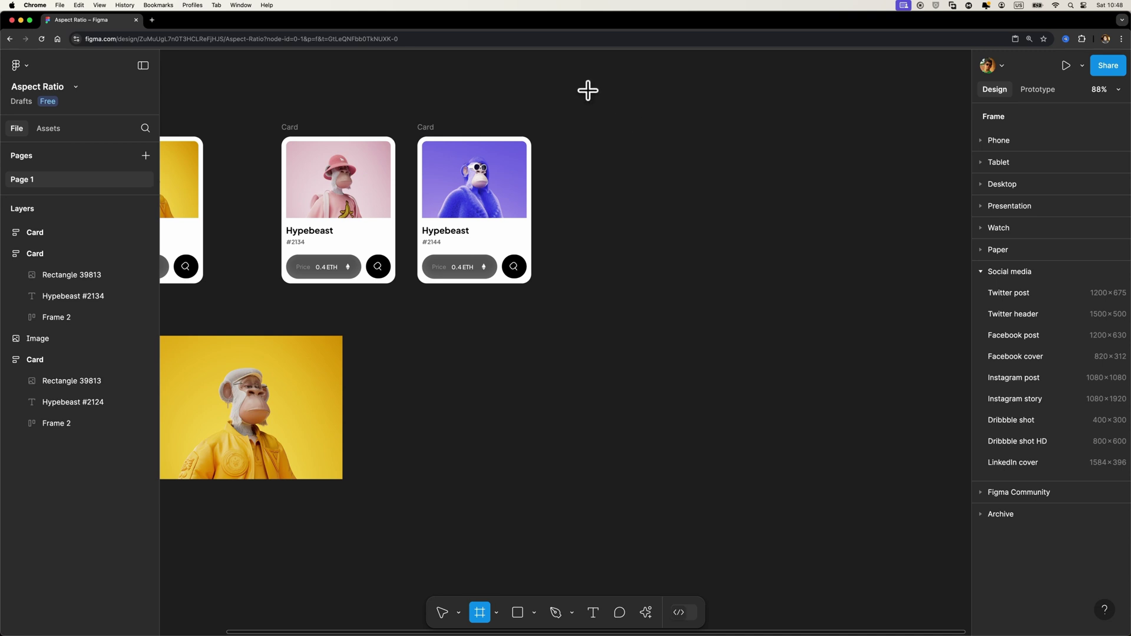
drag(588, 90, 959, 426)
click(465, 141)
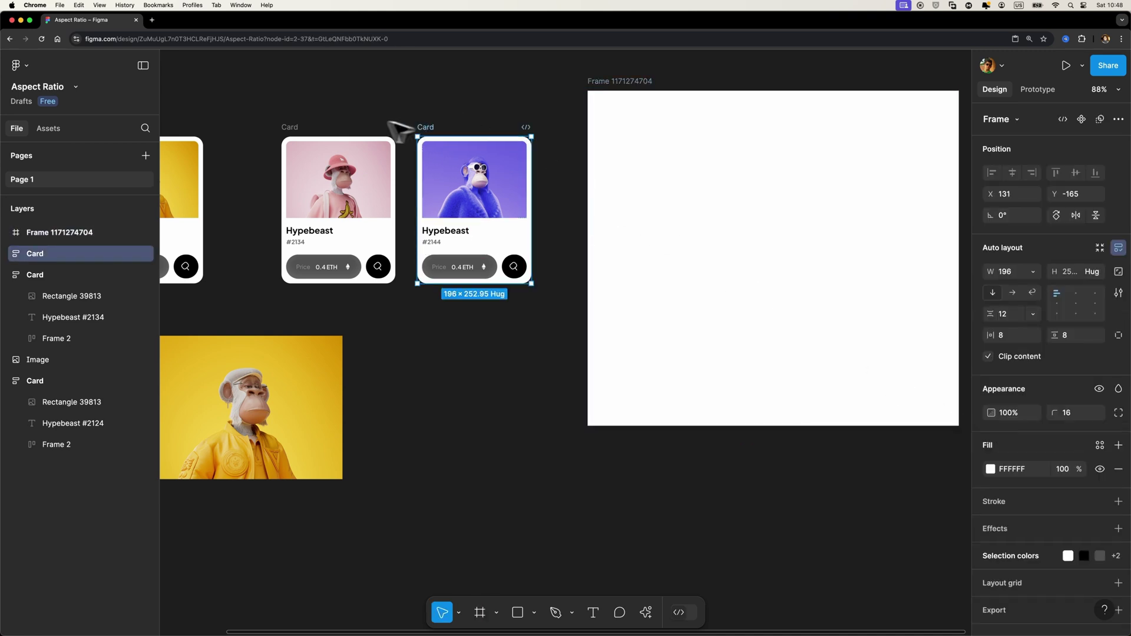
shift+click(294, 128)
scroll(299, 126, left, 4)
shift+click(213, 126)
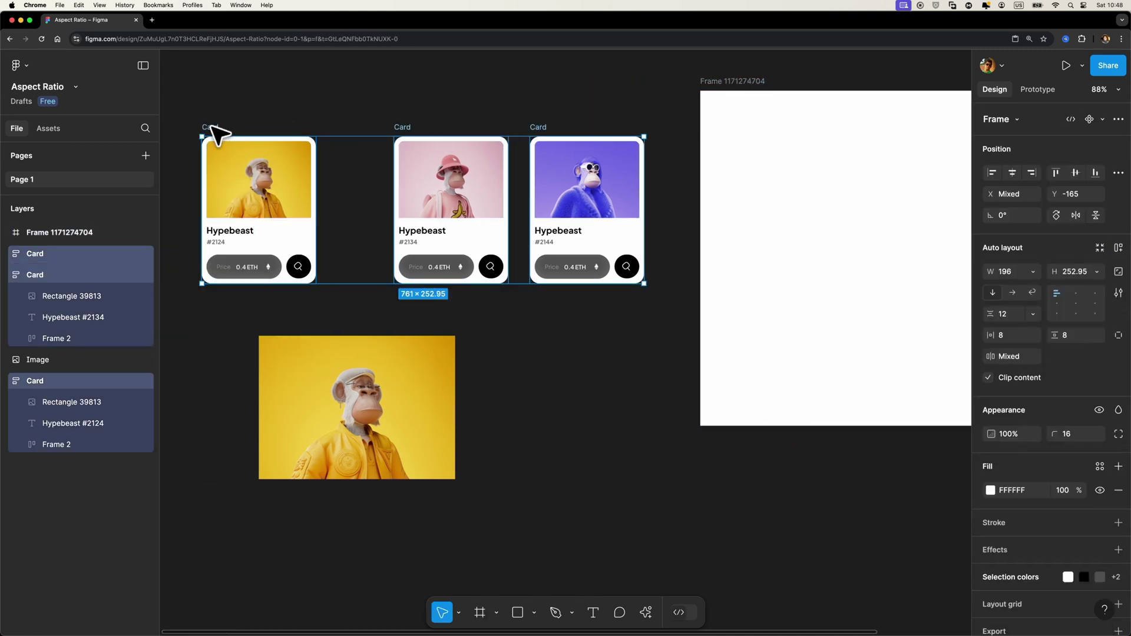
drag(218, 134, 732, 177)
scroll(749, 177, right, 15)
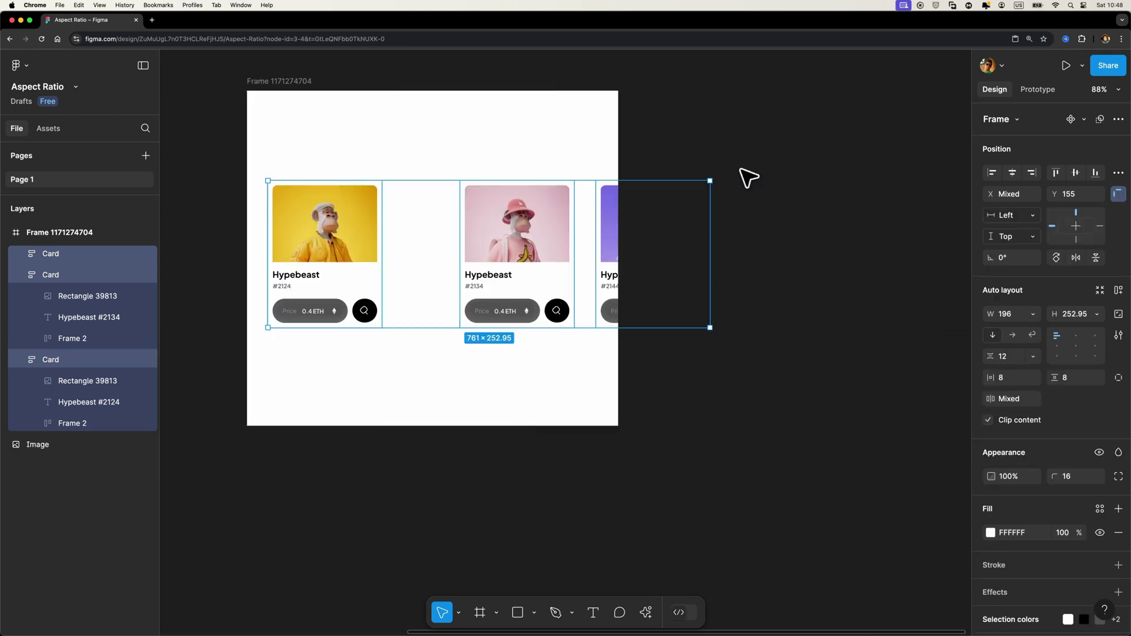
click(748, 177)
click(234, 94)
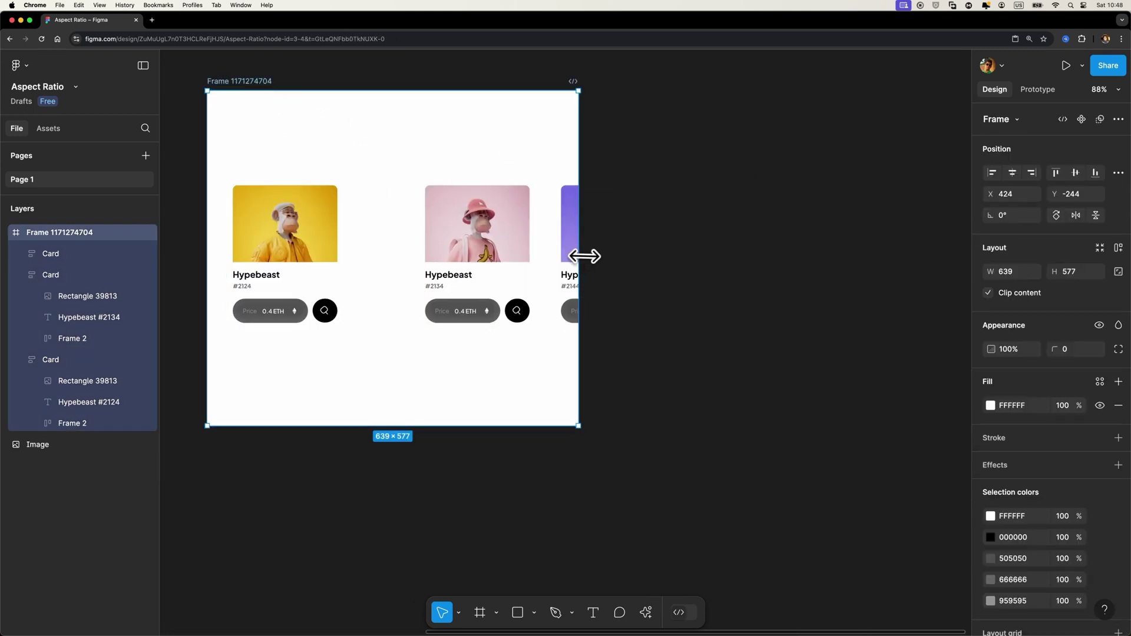
drag(584, 256, 744, 262)
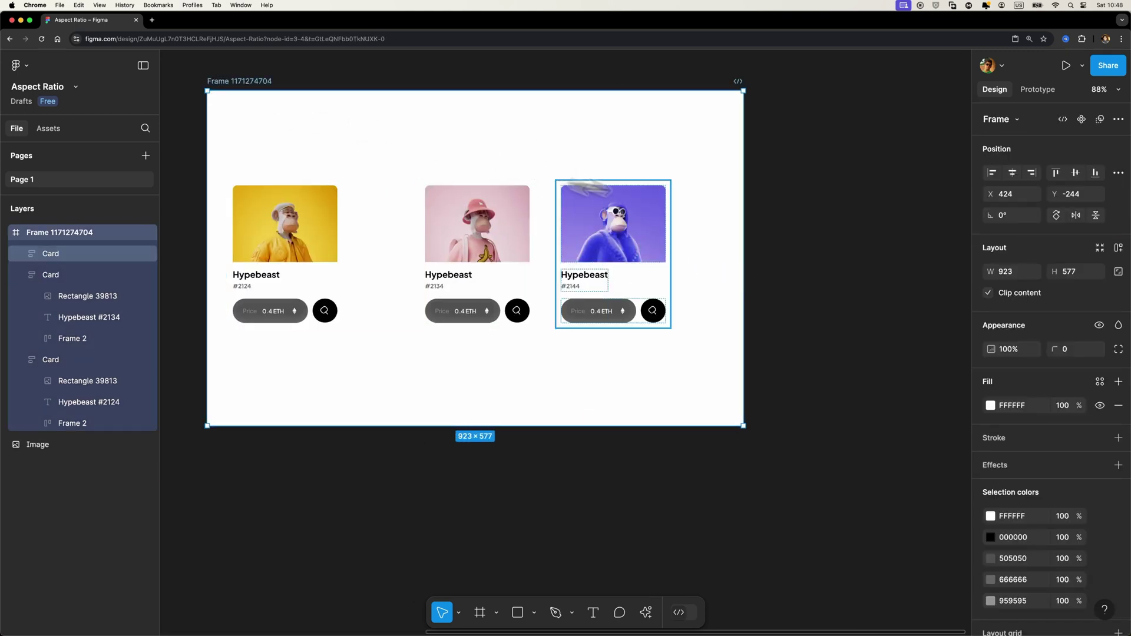
click(991, 405)
- Tint the frame light grey E7E4E4 and wrap the cards in a horizontally centred auto-layout row
drag(822, 348, 816, 318)
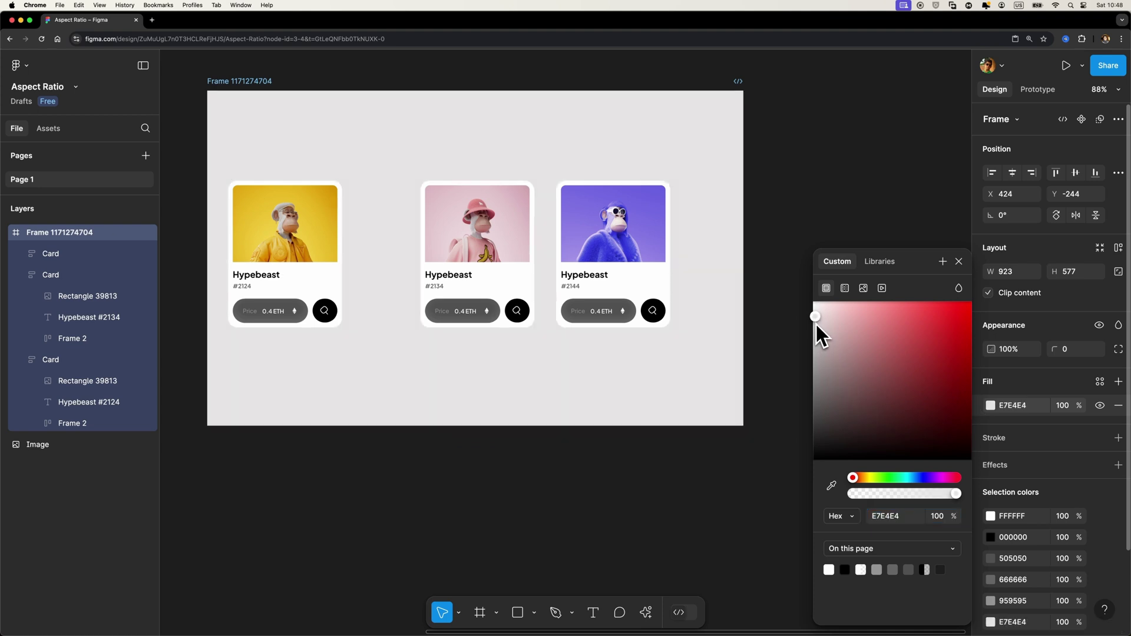
click(613, 255)
shift+click(477, 254)
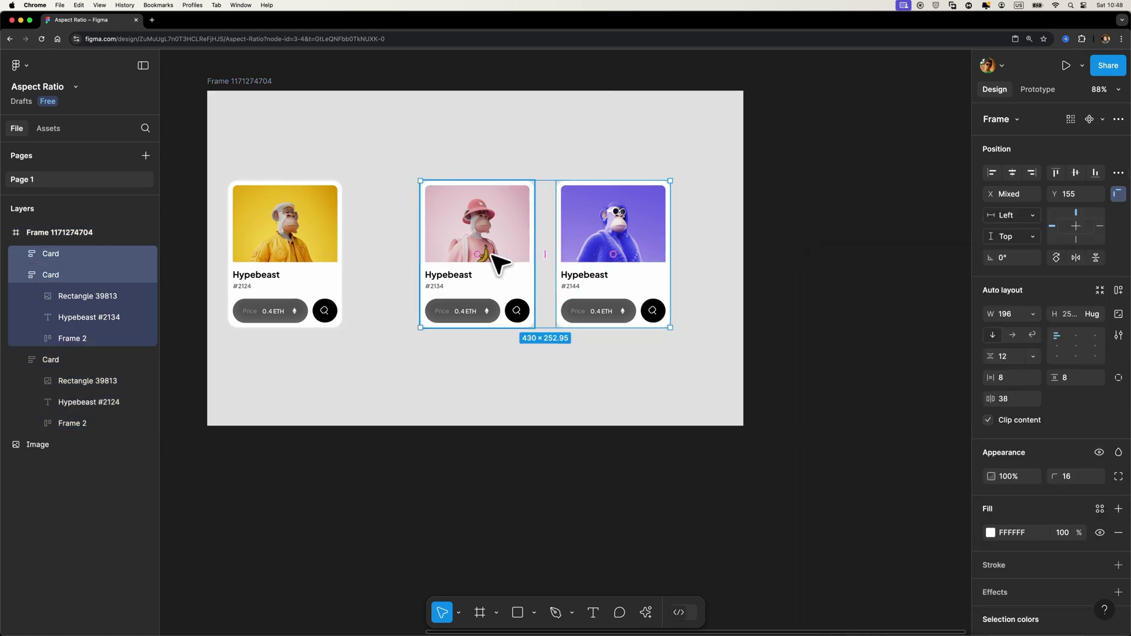
shift+click(281, 257)
key(shift+a)
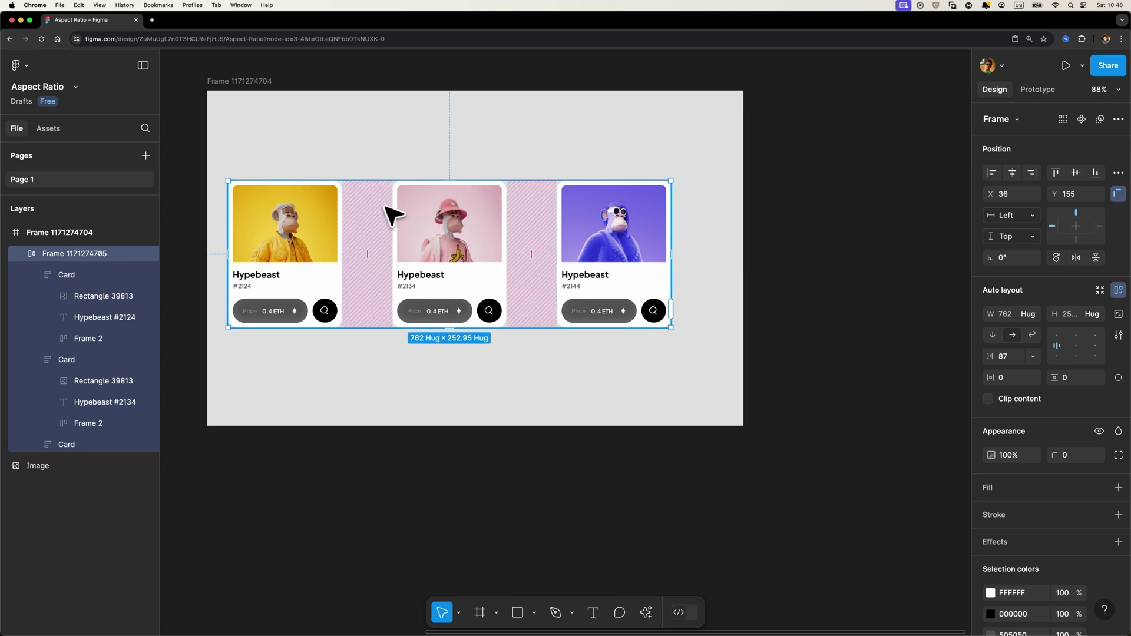
click(1014, 173)
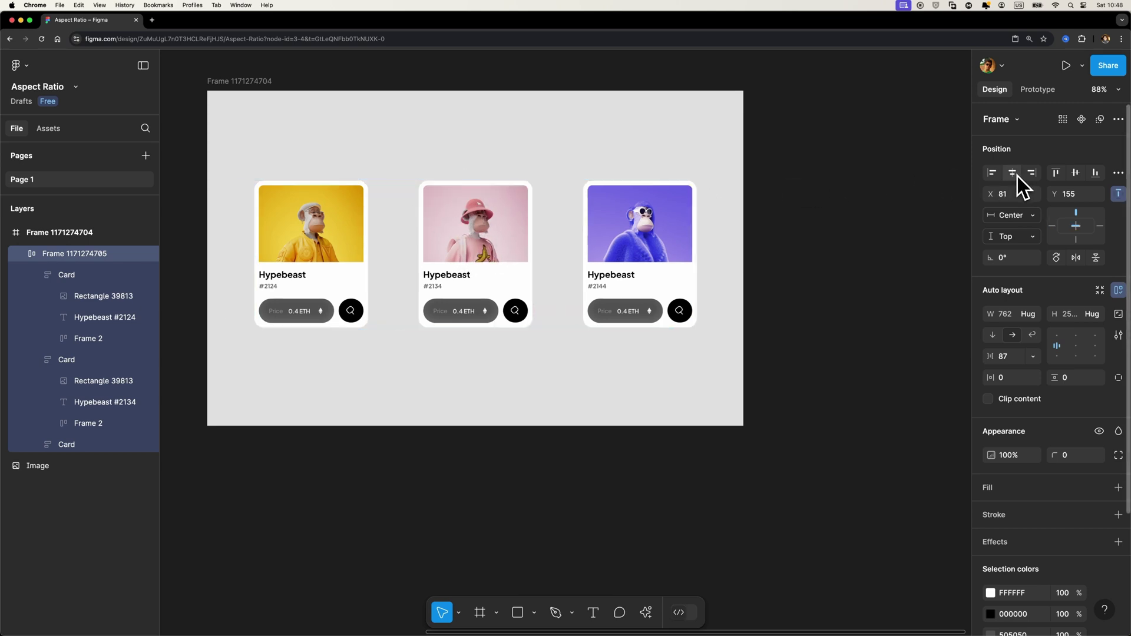
click(262, 95)
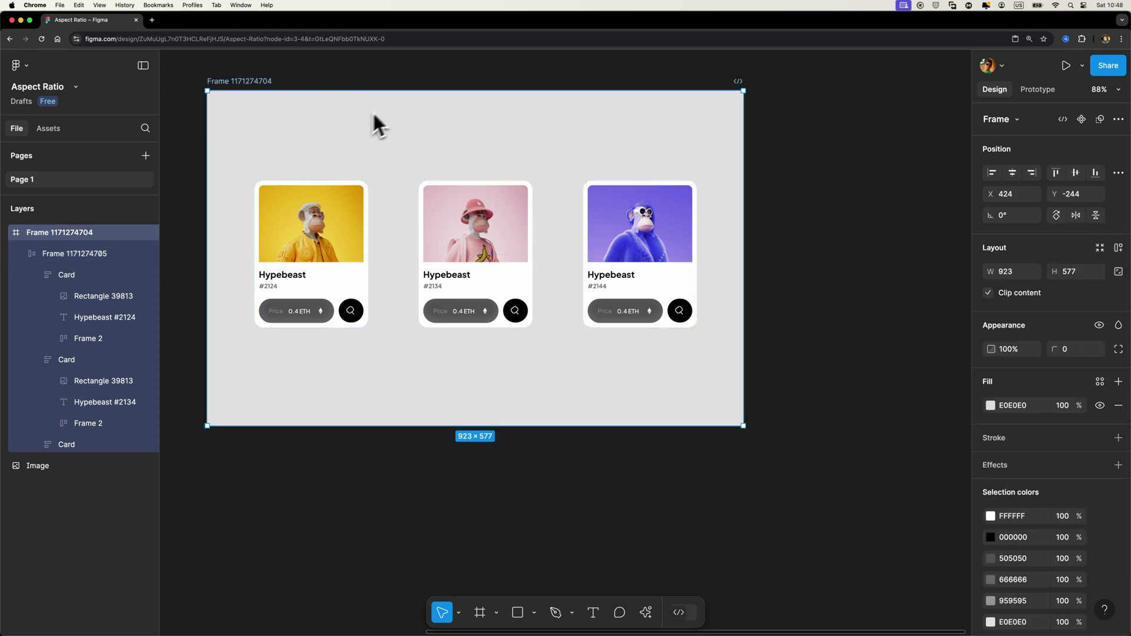
- Add auto layout to the outer grey frame and set the three cards' width to Fill container
key(shift+a)
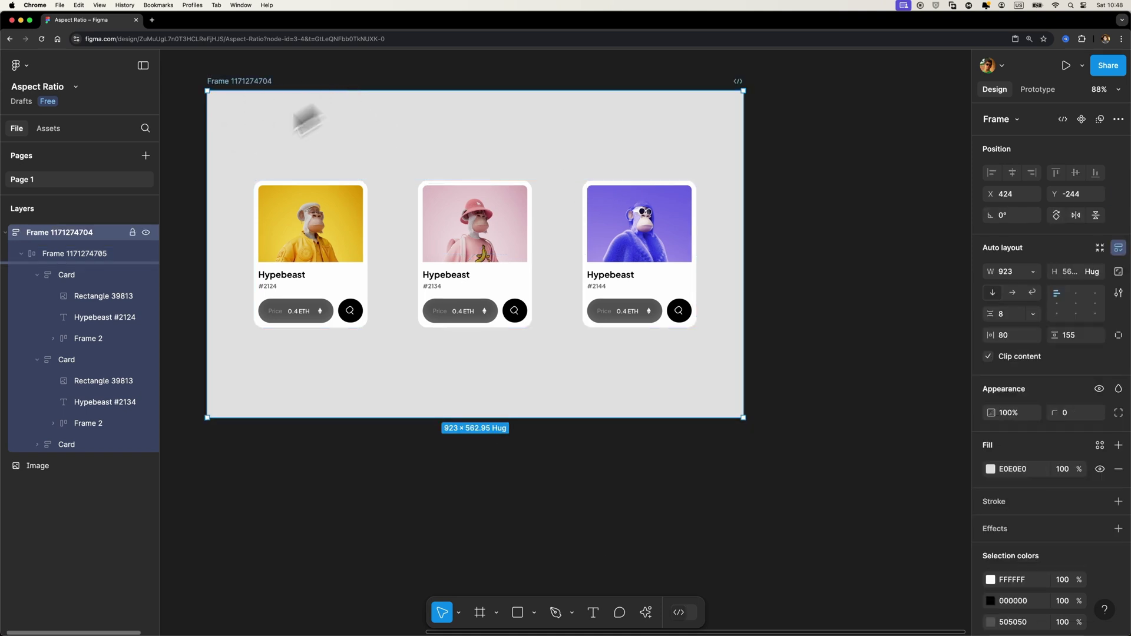
click(75, 254)
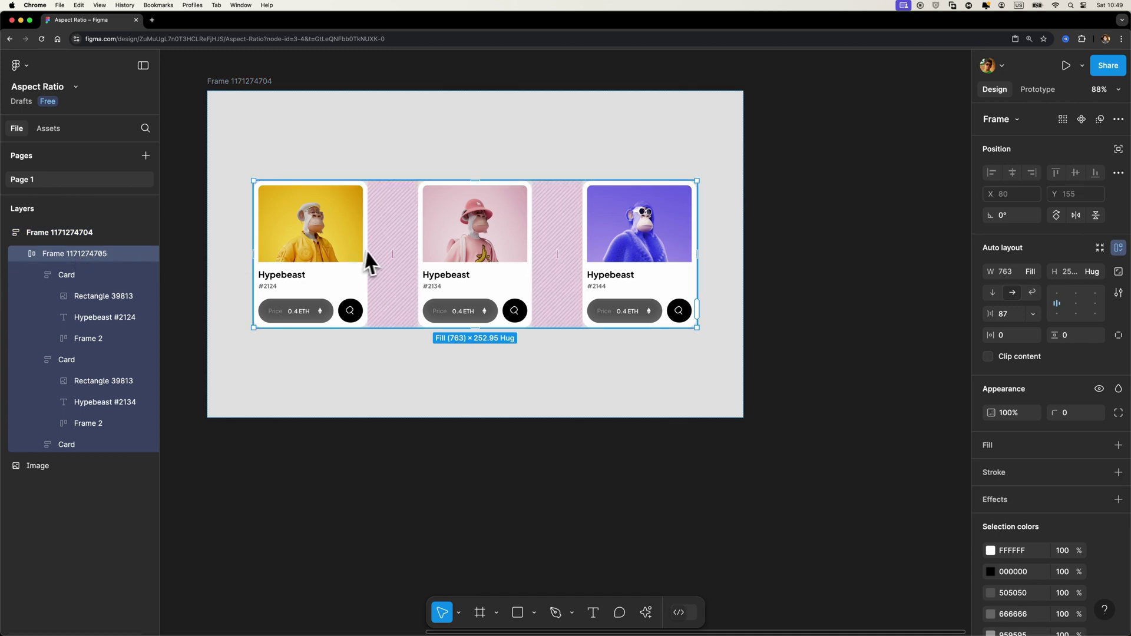
key(Return)
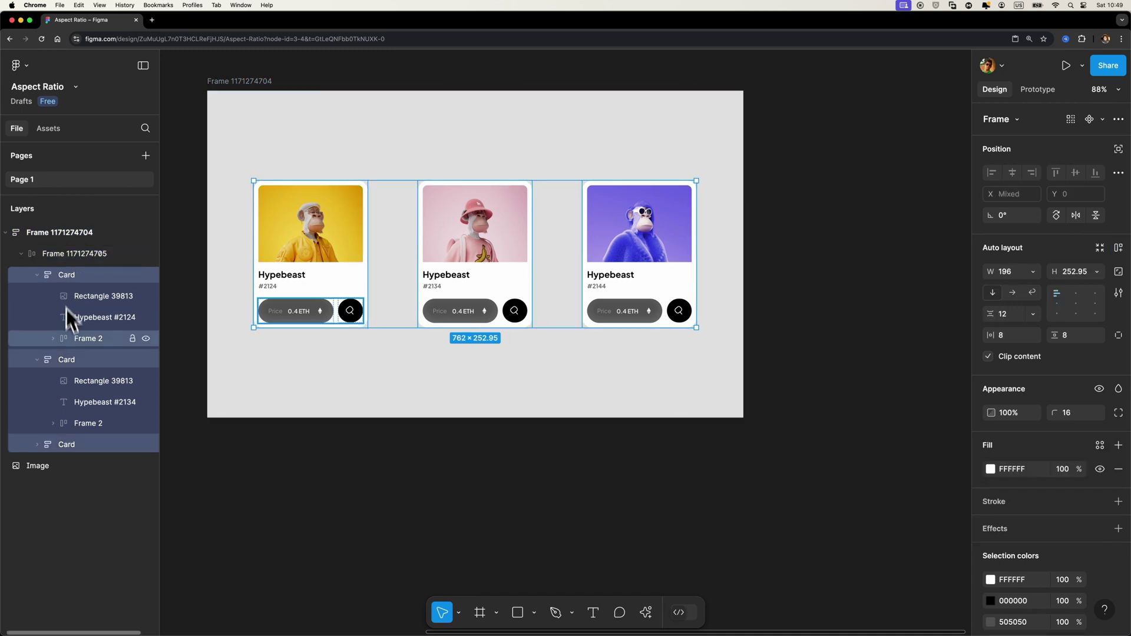
click(1030, 272)
click(1033, 304)
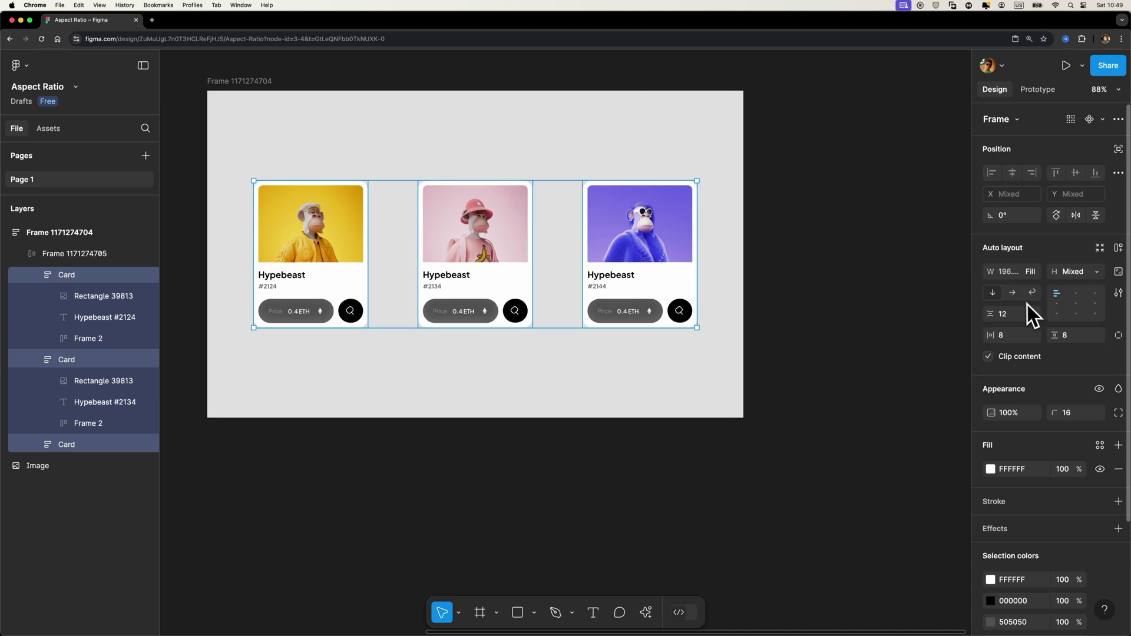
click(224, 80)
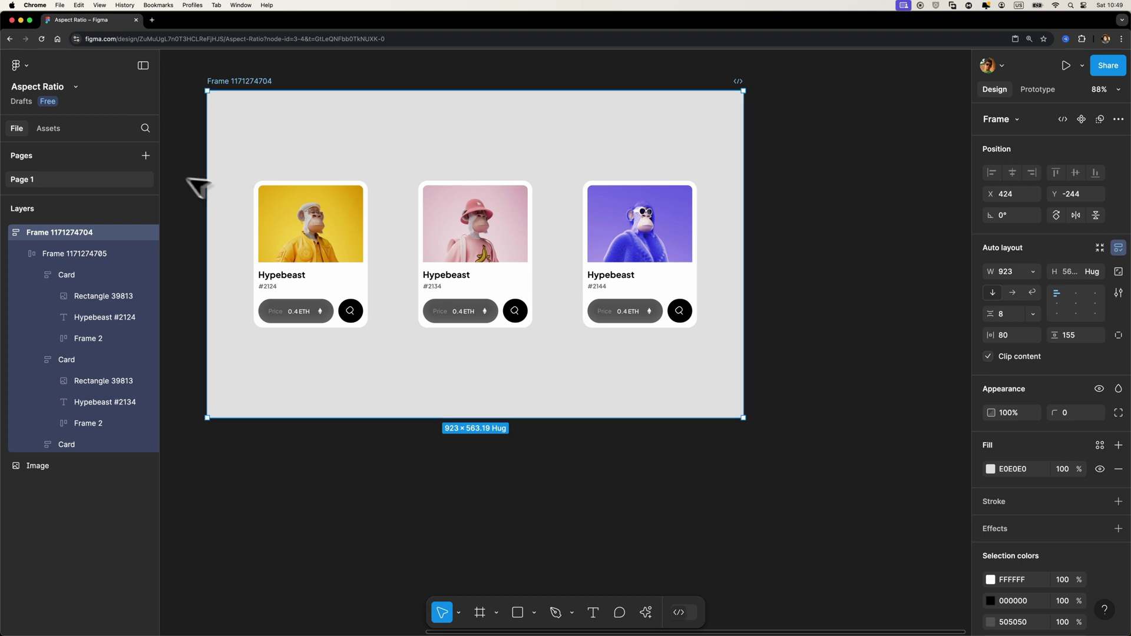
- Select the three card images, then test-widen the grey frame and undo back to 923 wide
double_click(321, 218)
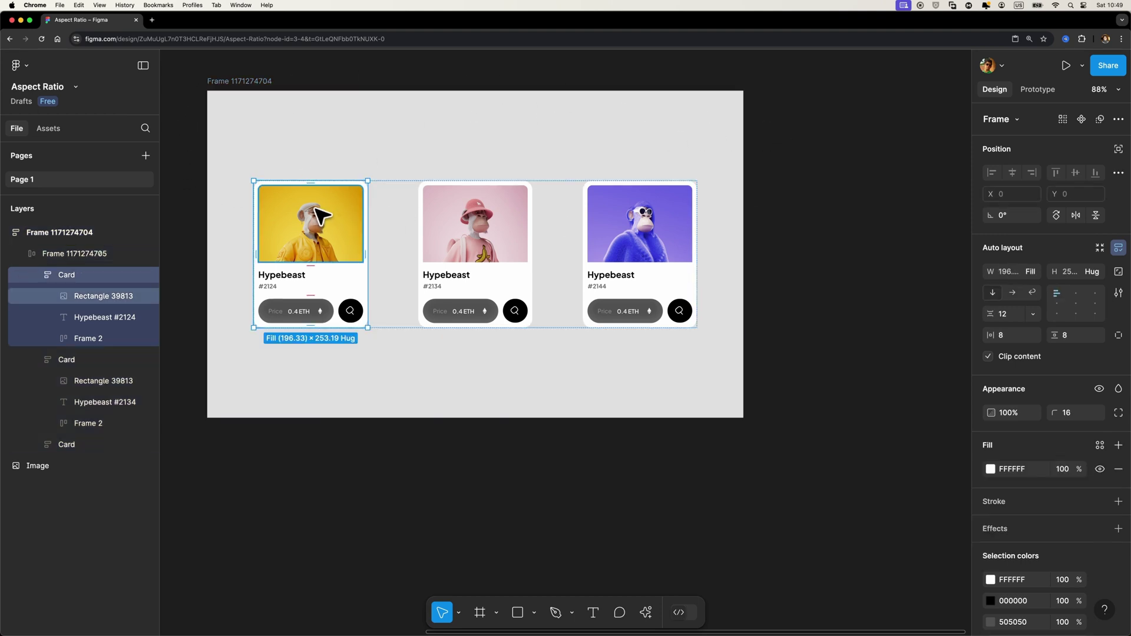
double_click(324, 219)
shift+click(474, 218)
shift+click(605, 216)
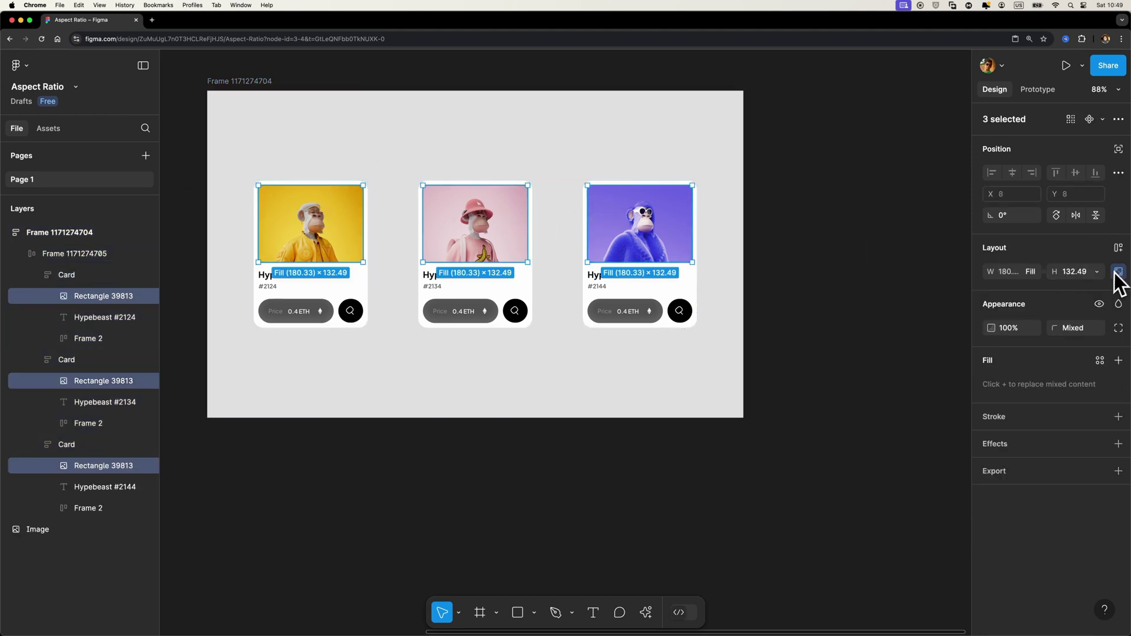
click(268, 86)
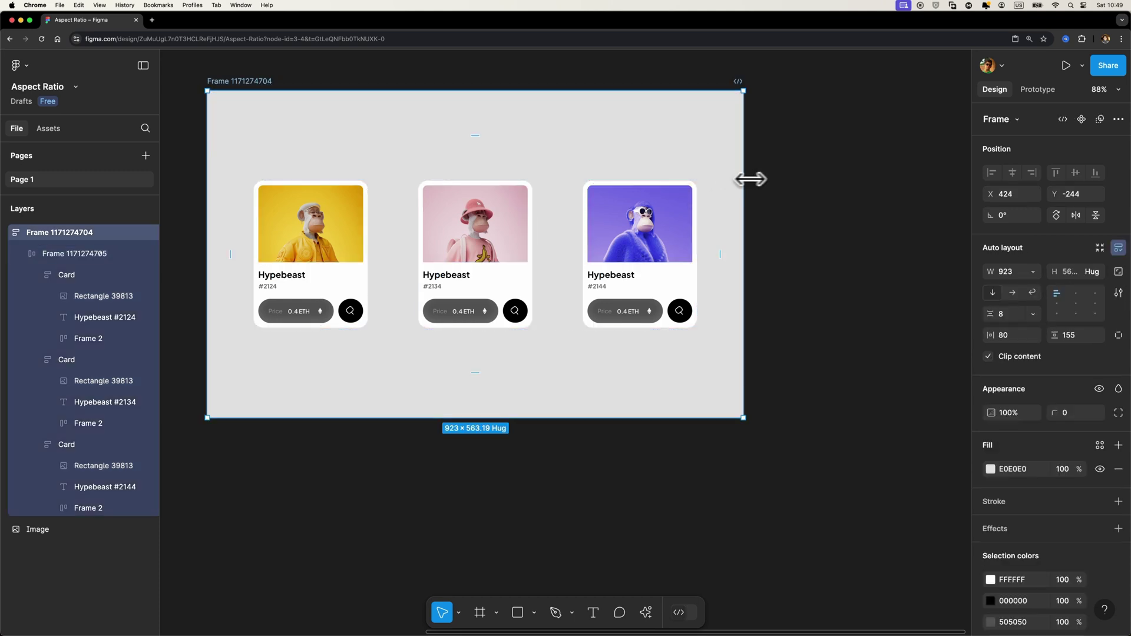
drag(749, 179, 804, 179)
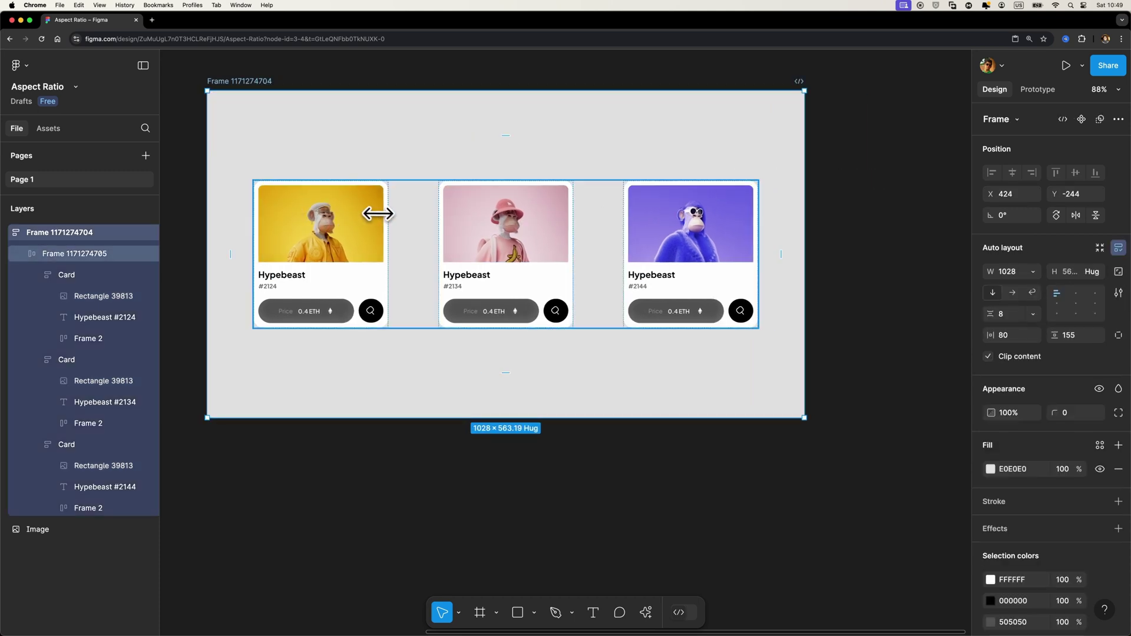
key(super+z)
- Select all three 180.33 × 132.49 card images to keep their aspect ratio
super+click(312, 224)
shift+click(471, 230)
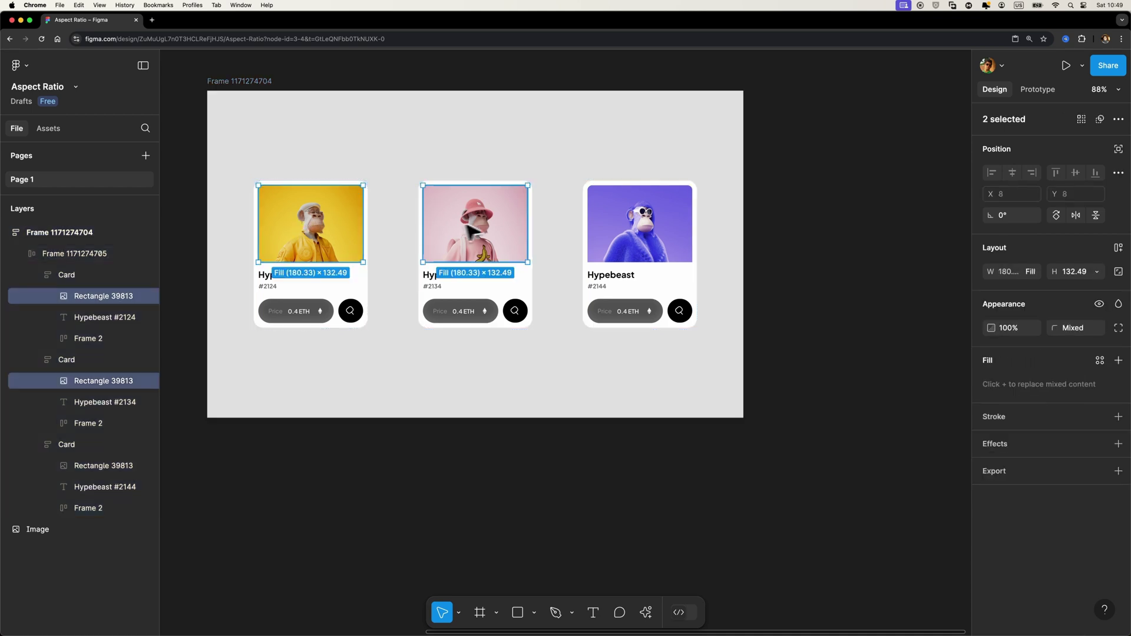
shift+click(633, 227)
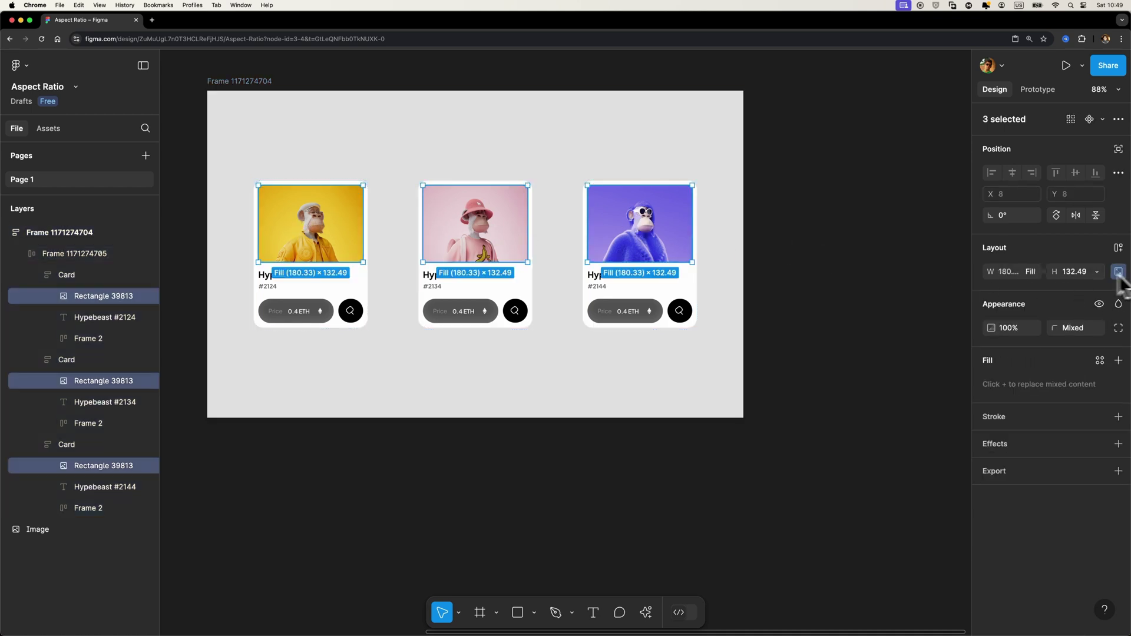
click(246, 81)
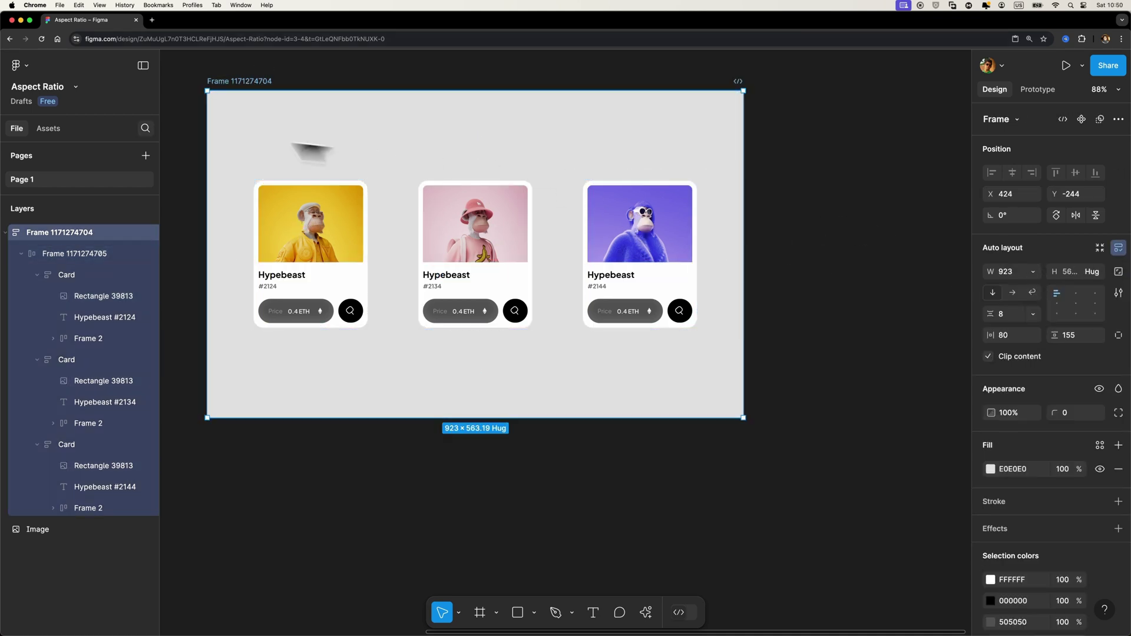
drag(744, 156, 836, 154)
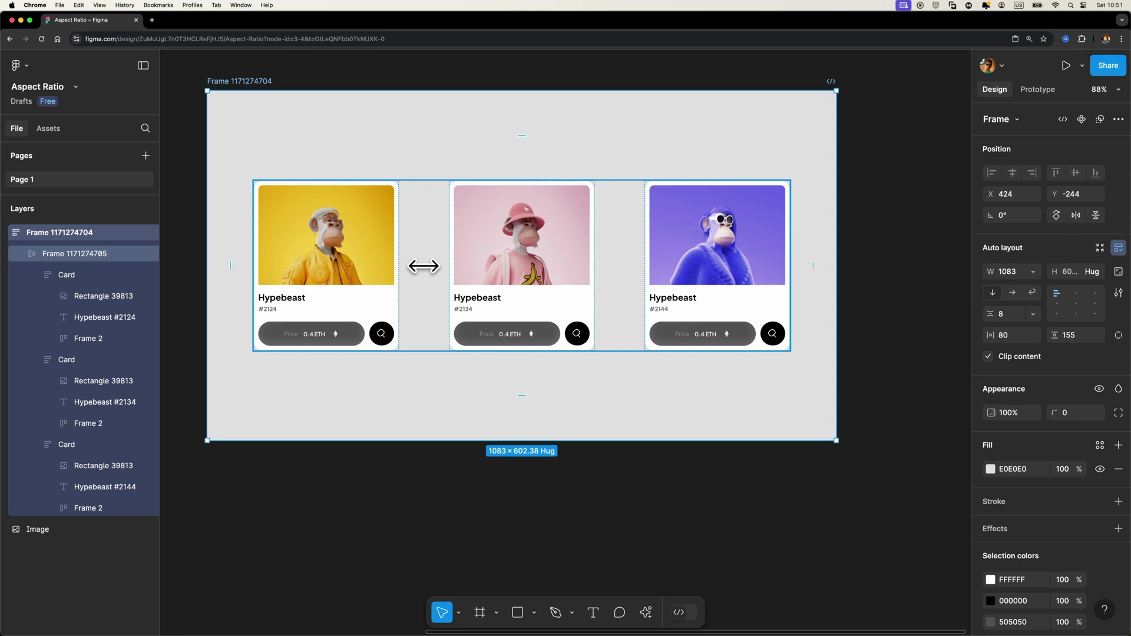
- Draw a 364×206 demo frame below the cards with a 154×80 frame inside it
key(f)
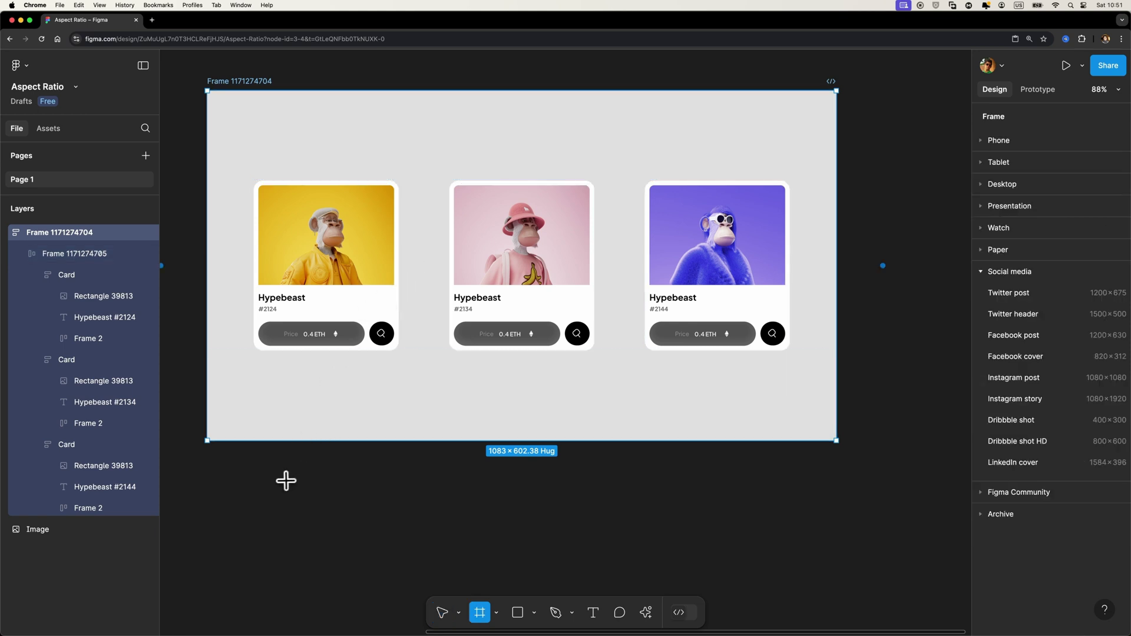
drag(276, 480, 487, 598)
scroll(401, 548, down, 4)
key(f)
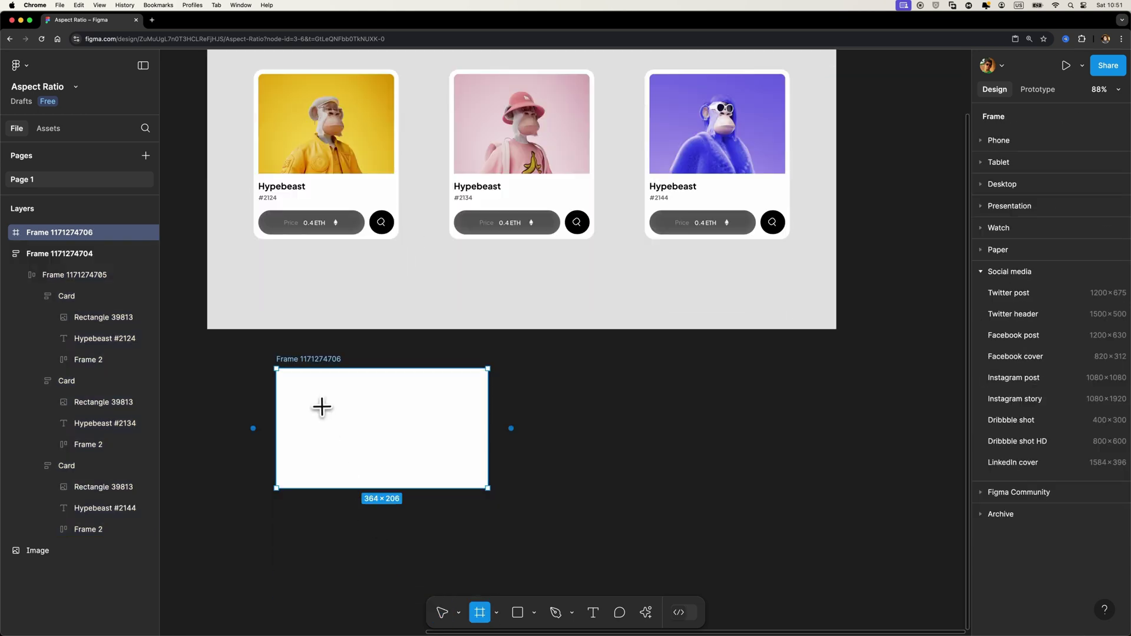
drag(329, 404, 418, 450)
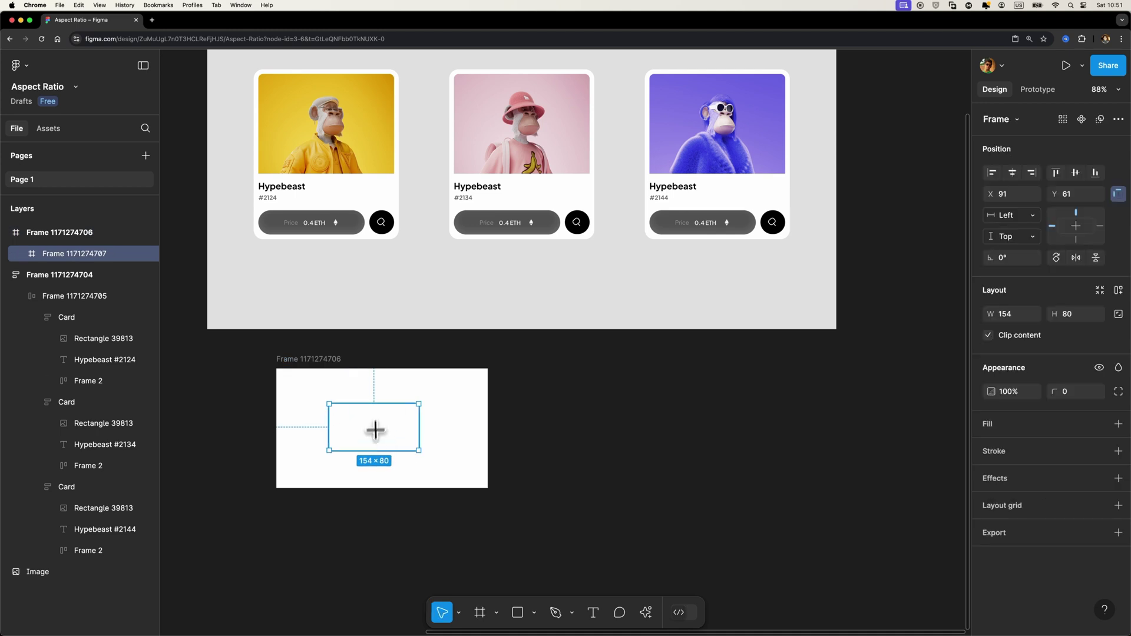
- Give the small inner frame a dark grey 606060 fill
click(1118, 424)
click(991, 448)
drag(835, 388, 814, 408)
click(382, 429)
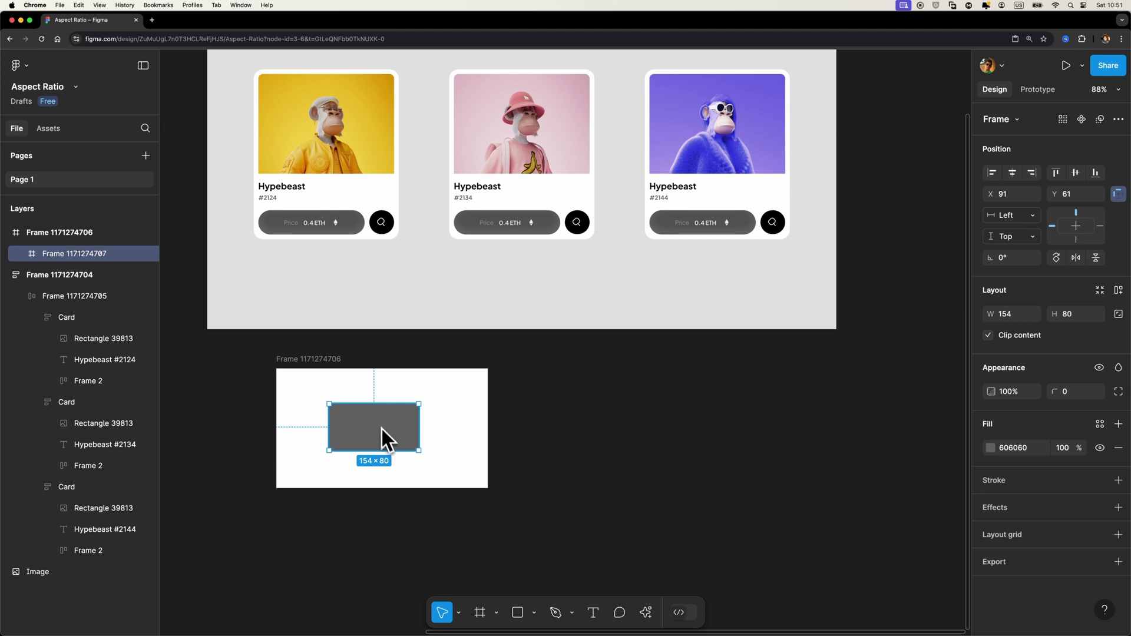
click(1118, 313)
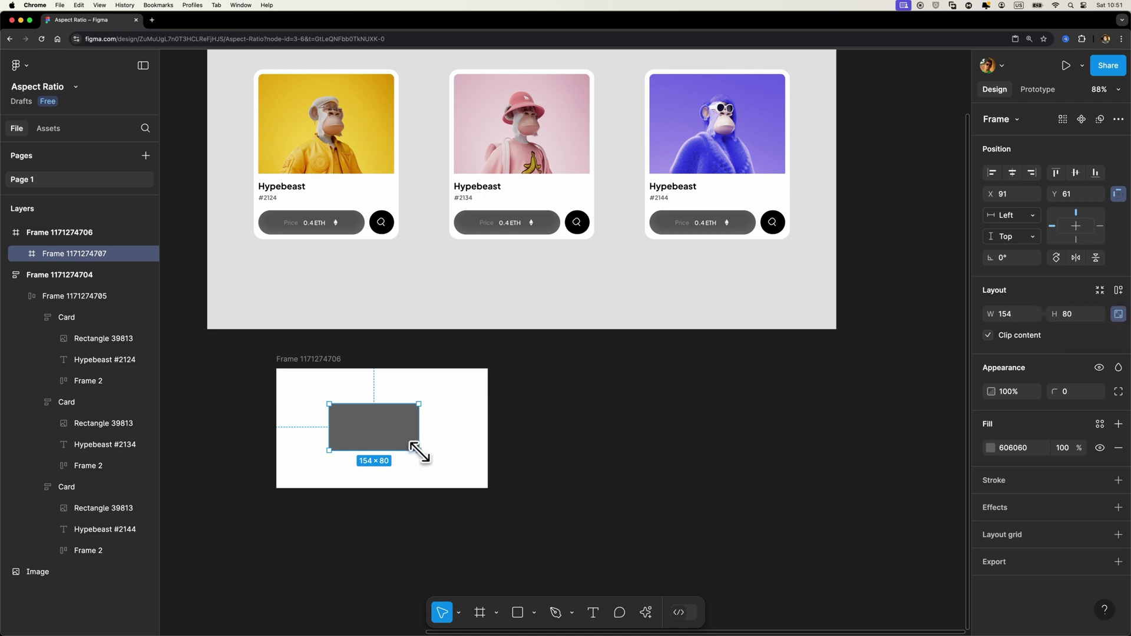
drag(420, 452, 446, 465)
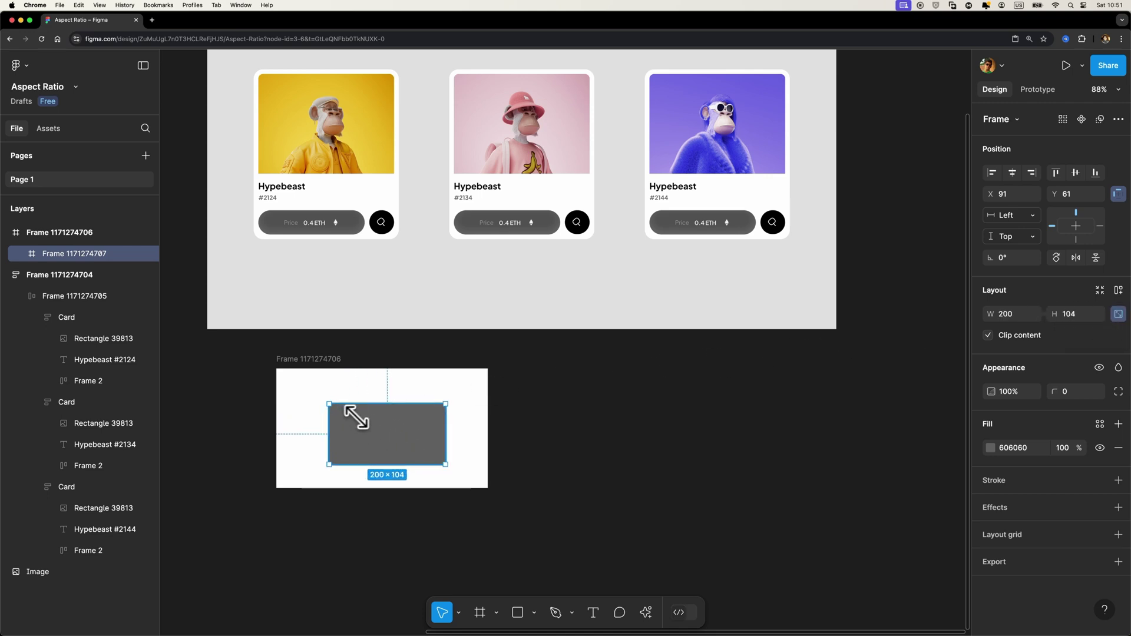
key(super+z)
key(super+z)
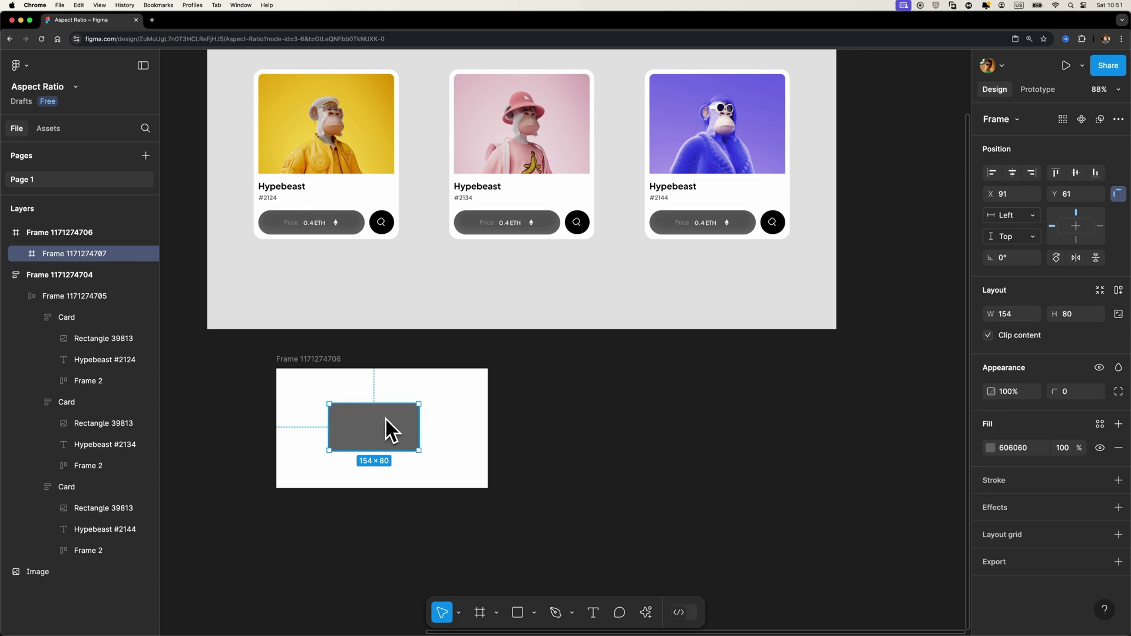
mouse_move(421, 451)
mouse_down()
mouse_move(450, 457)
mouse_move(419, 452)
mouse_up()
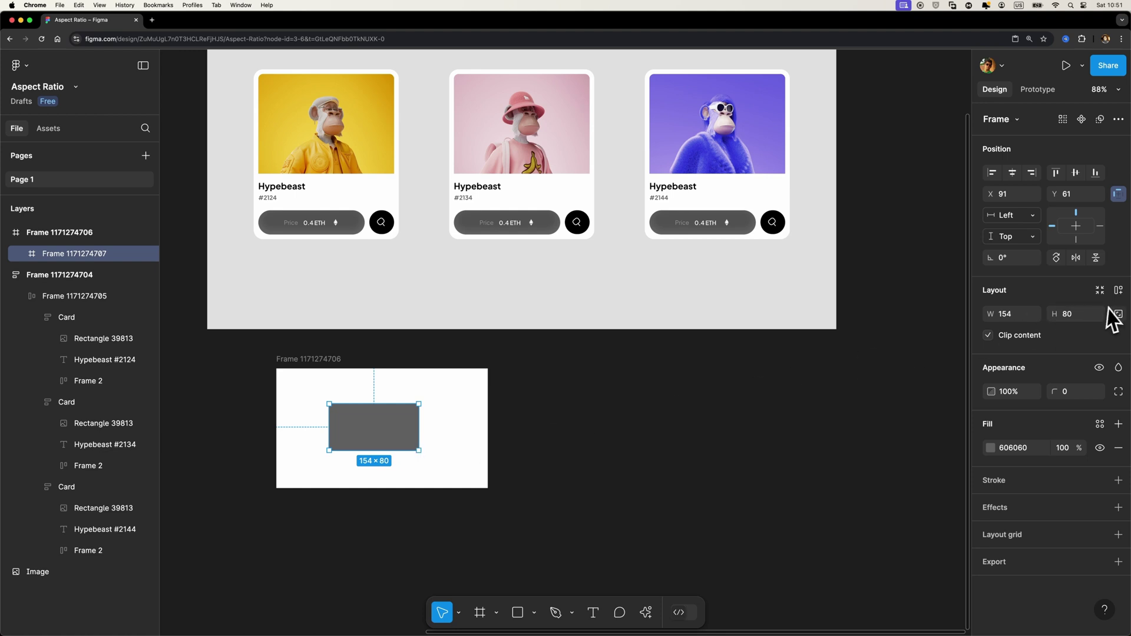